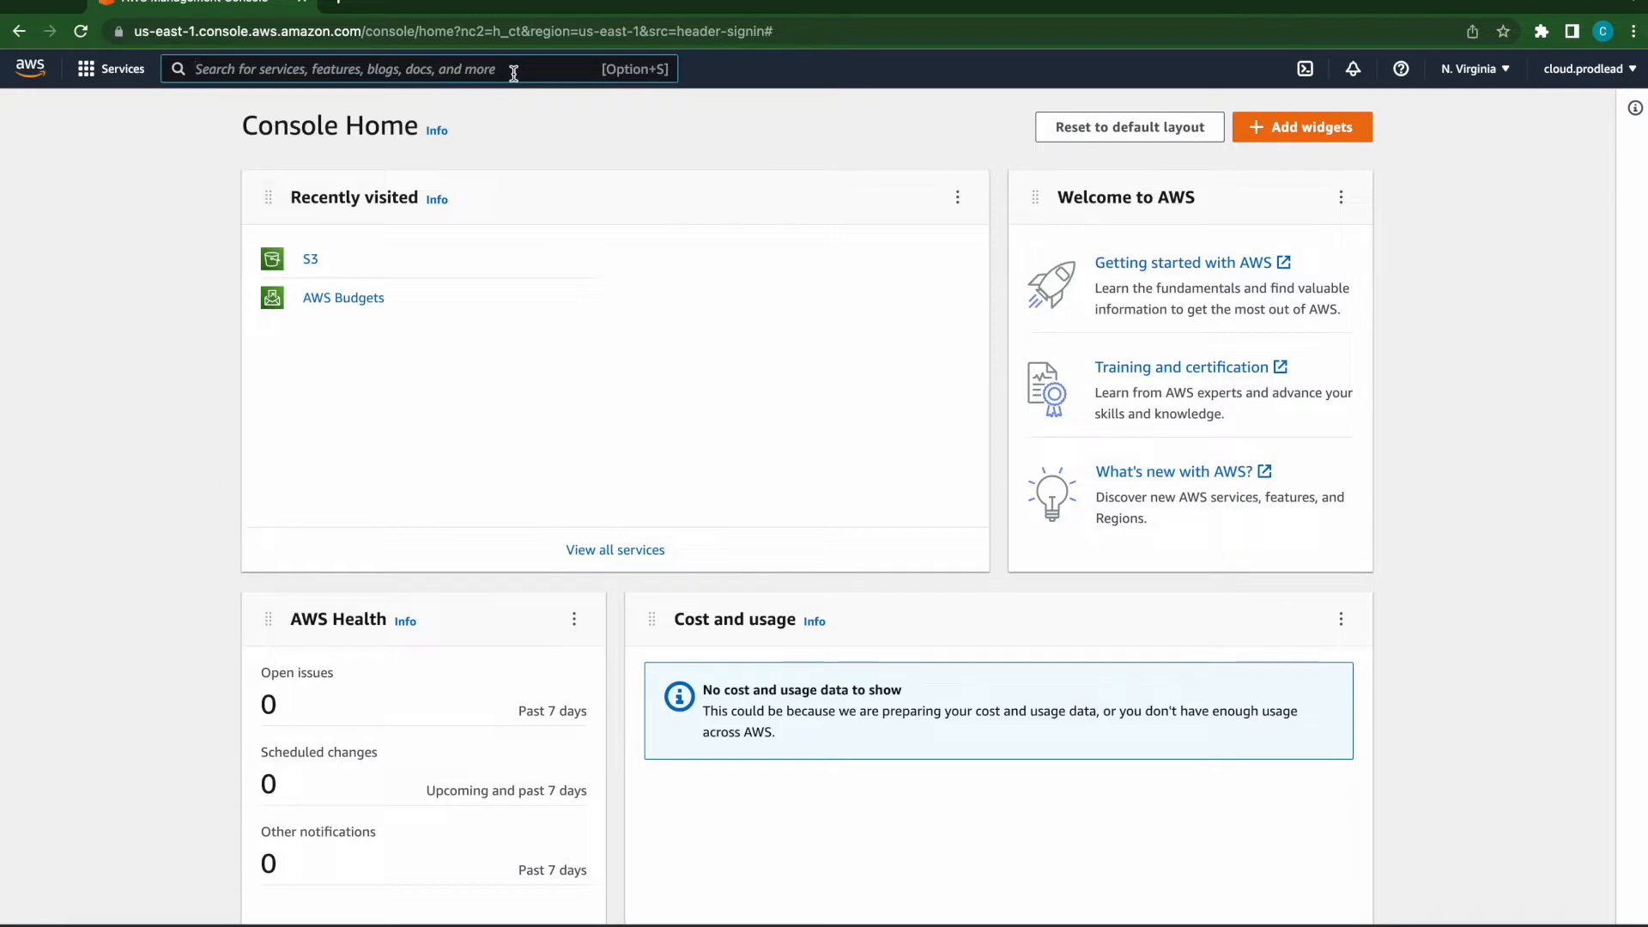
- Search the console for s3 and open the S3 service
{"action": "type", "text": "s3"}
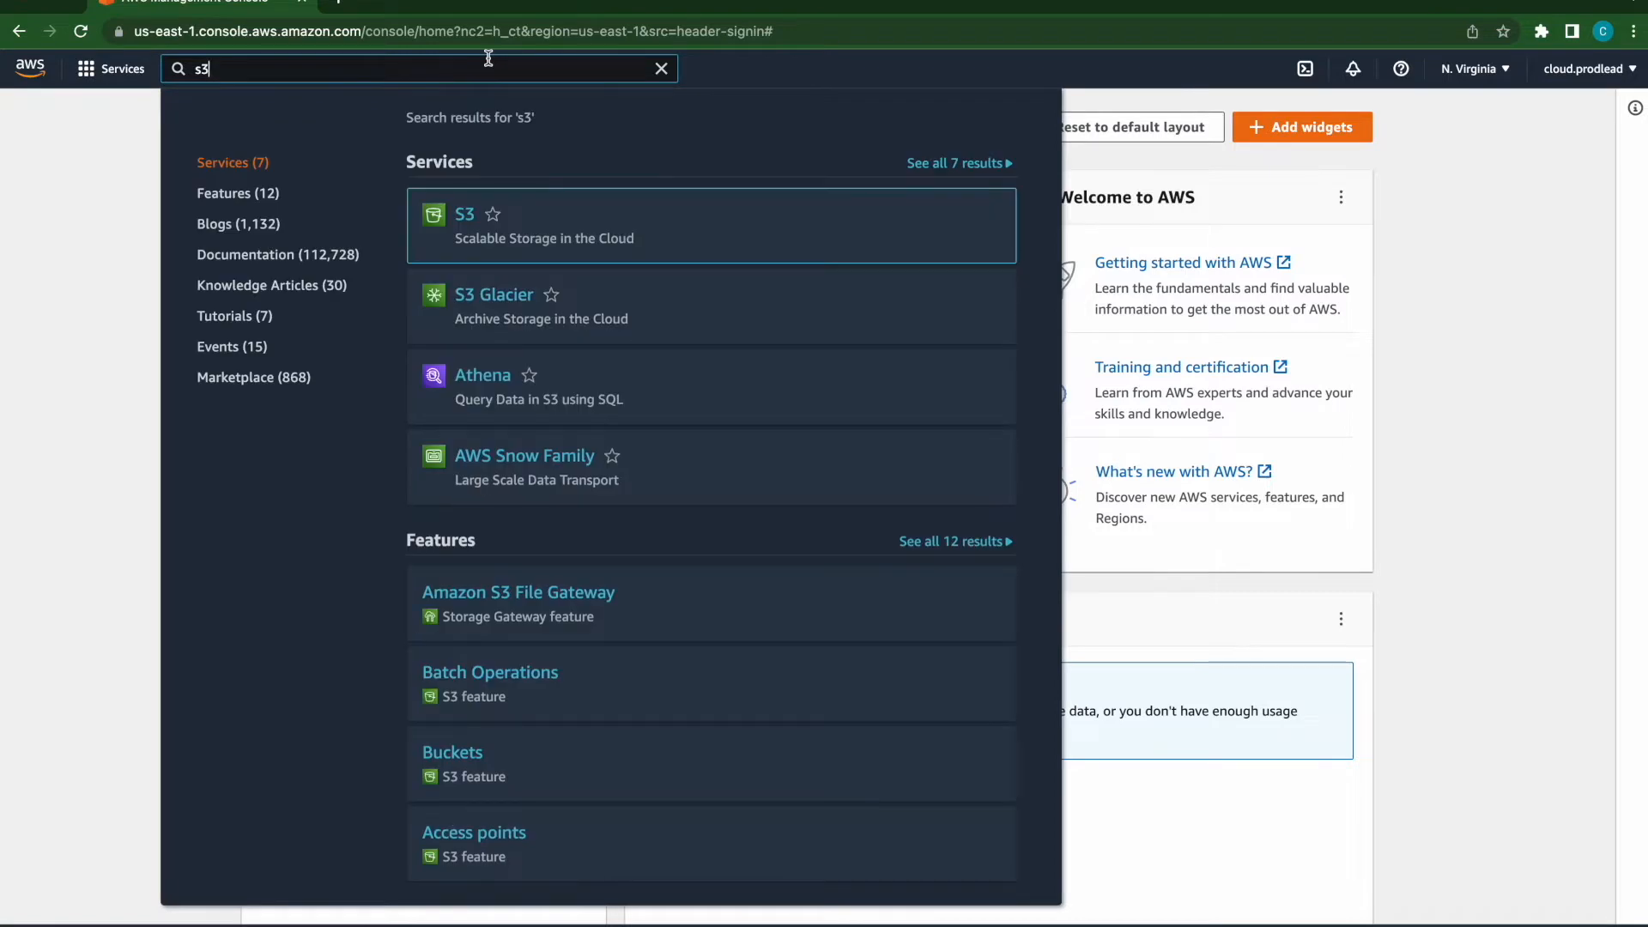
{"action": "mouse_move", "coordinate": [532, 232]}
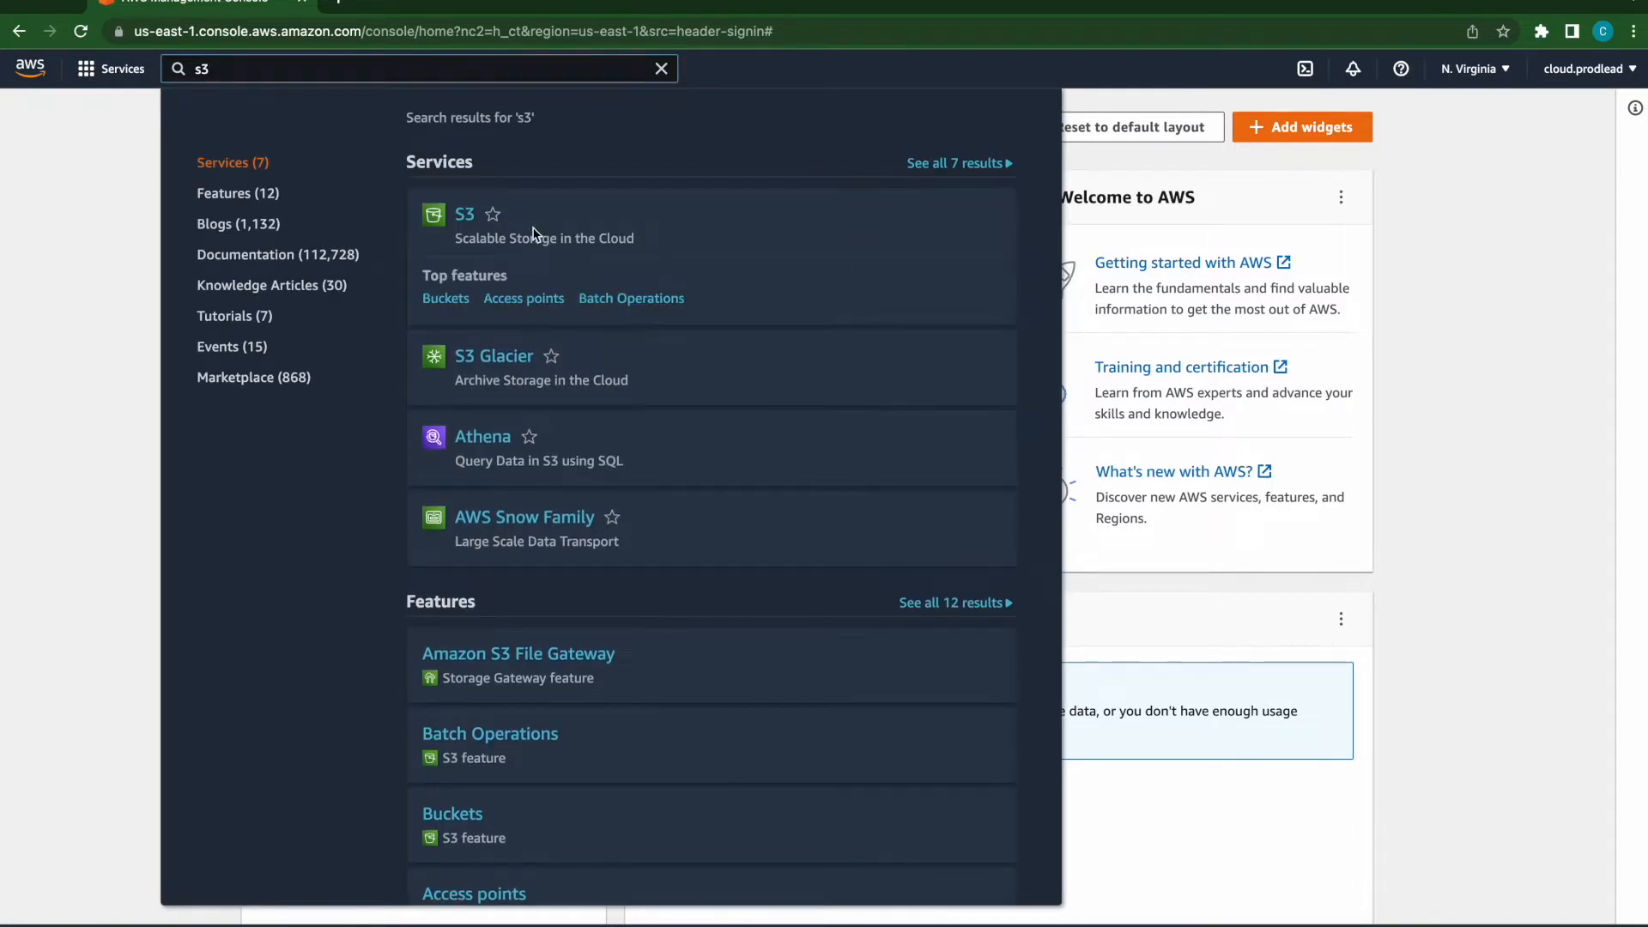
{"action": "left_click", "coordinate": [467, 222]}
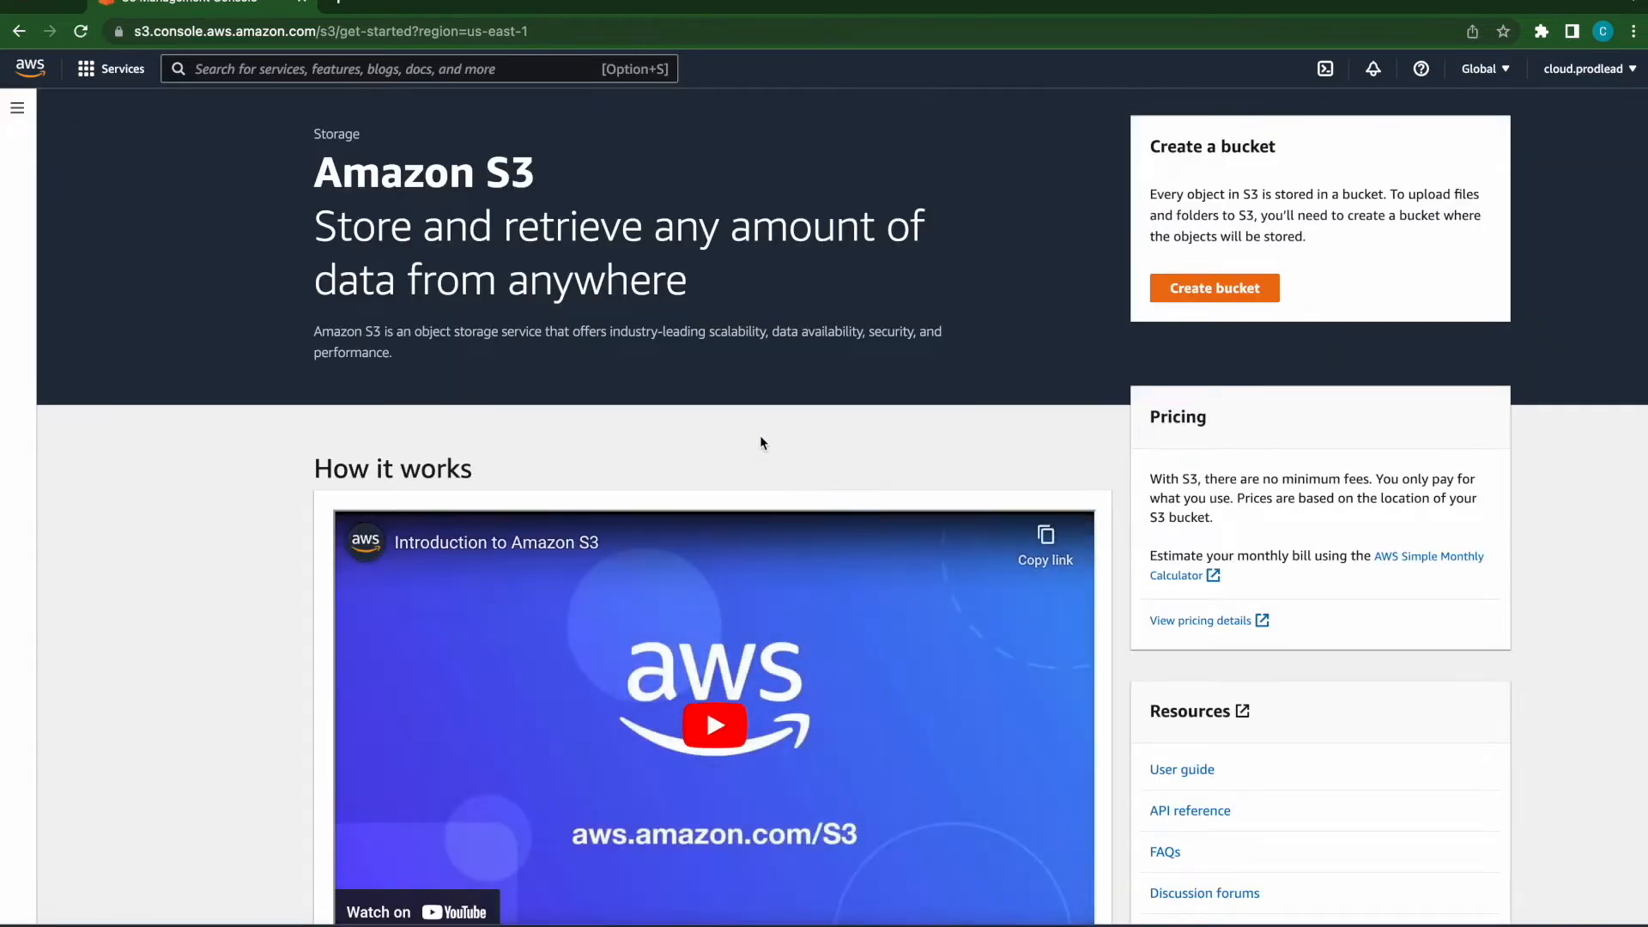
- Start creating a new bucket and enter the bucket name bucketDemo1226
{"action": "scroll", "coordinate": [760, 437], "scroll_direction": "down", "scroll_amount": 1}
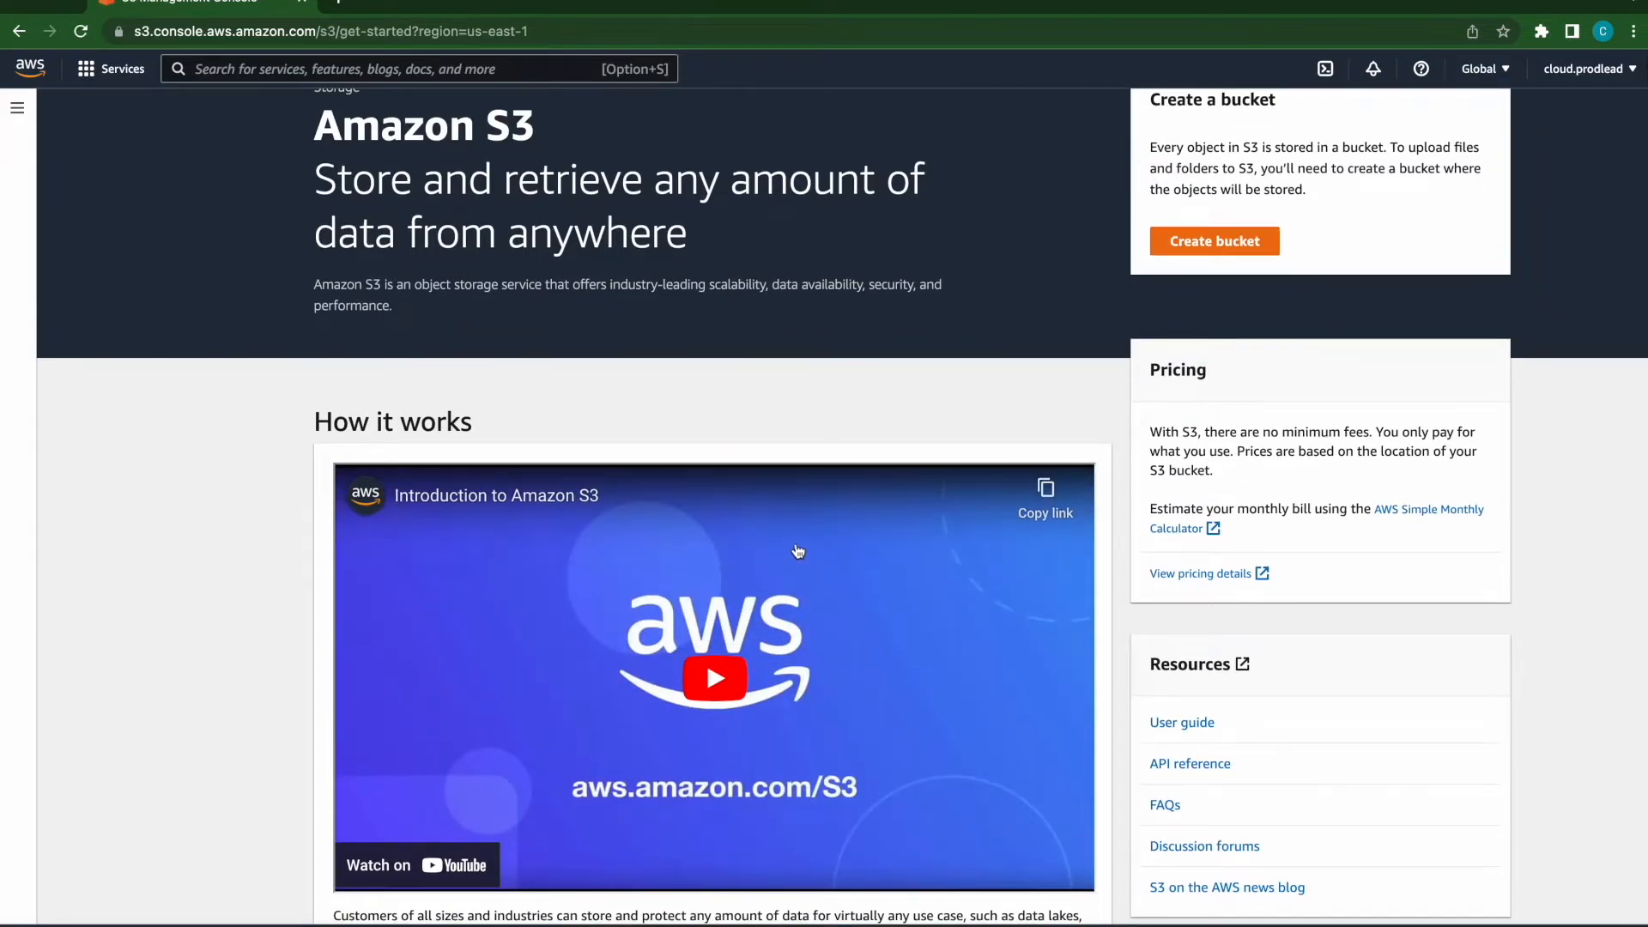
{"action": "scroll", "coordinate": [920, 301], "scroll_direction": "up", "scroll_amount": 1}
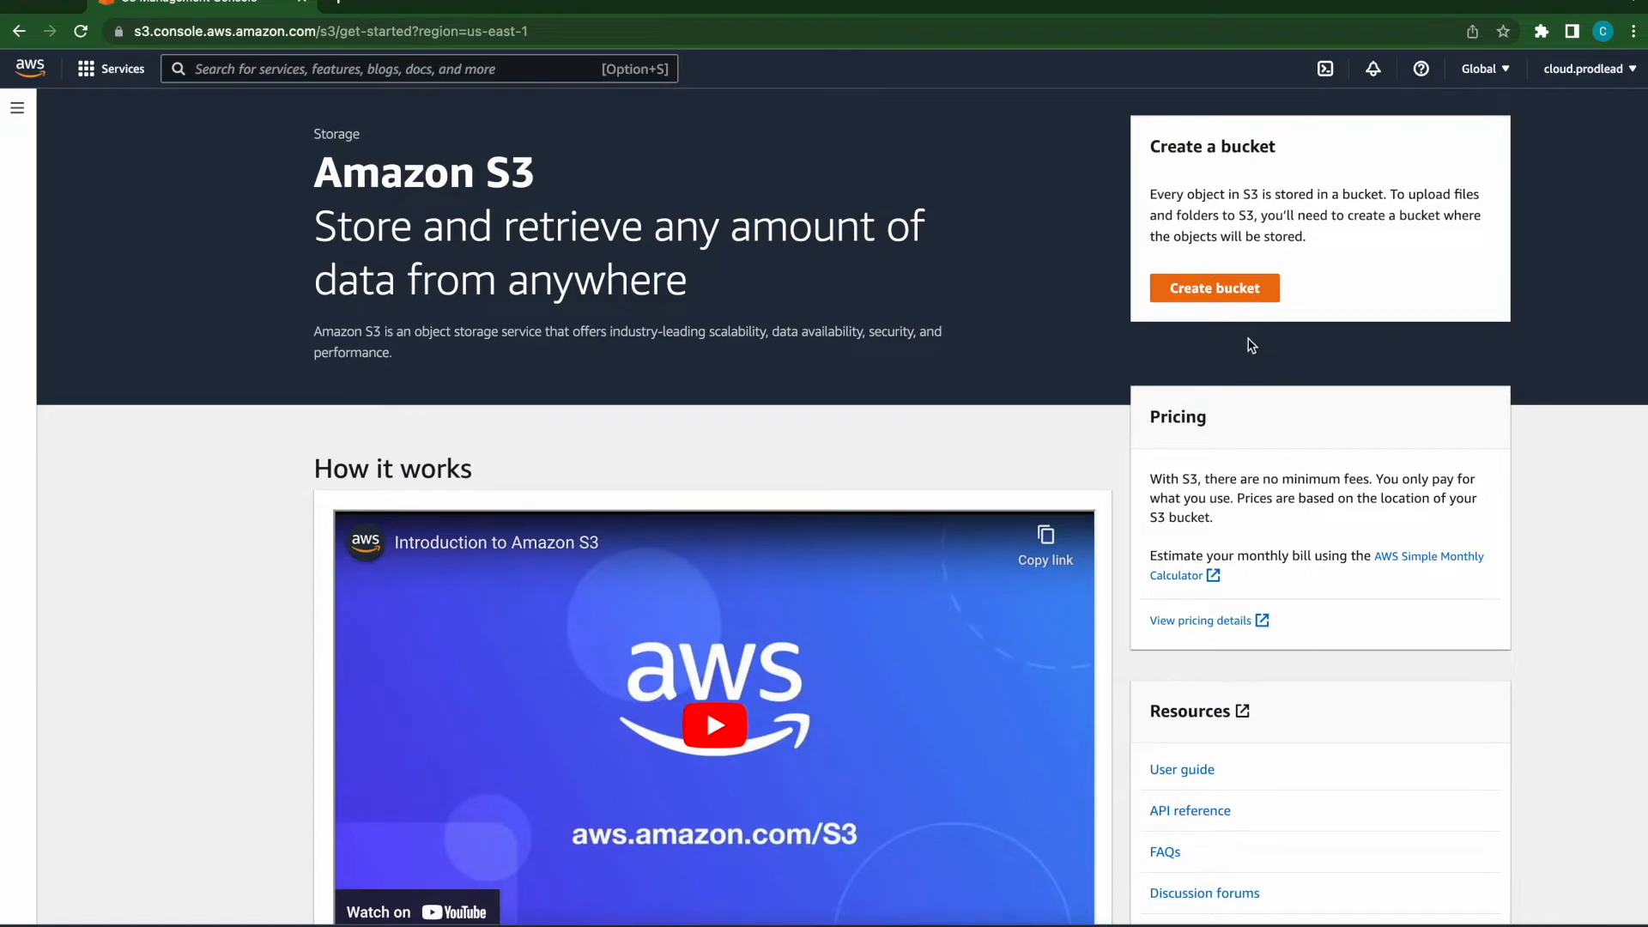
{"action": "left_click", "coordinate": [1240, 289]}
{"action": "left_click", "coordinate": [547, 350]}
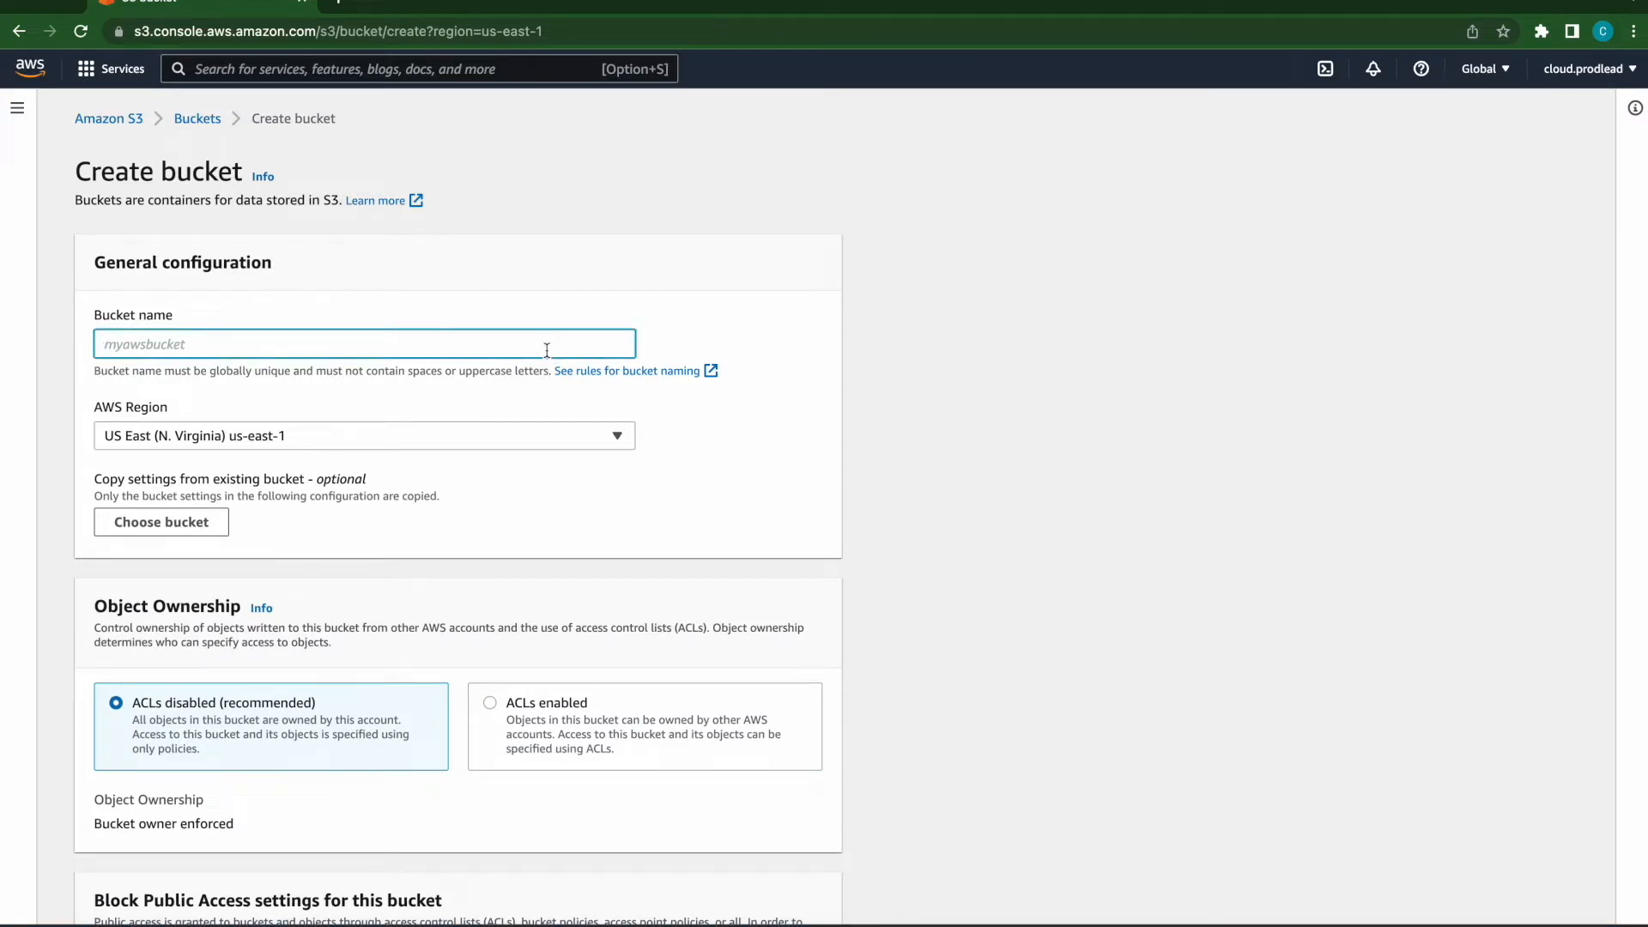
{"action": "type", "text": "bucketDemo1226"}
- Choose US East (N. Virginia) us-east-1 as the bucket's AWS Region
{"action": "left_click", "coordinate": [214, 436]}
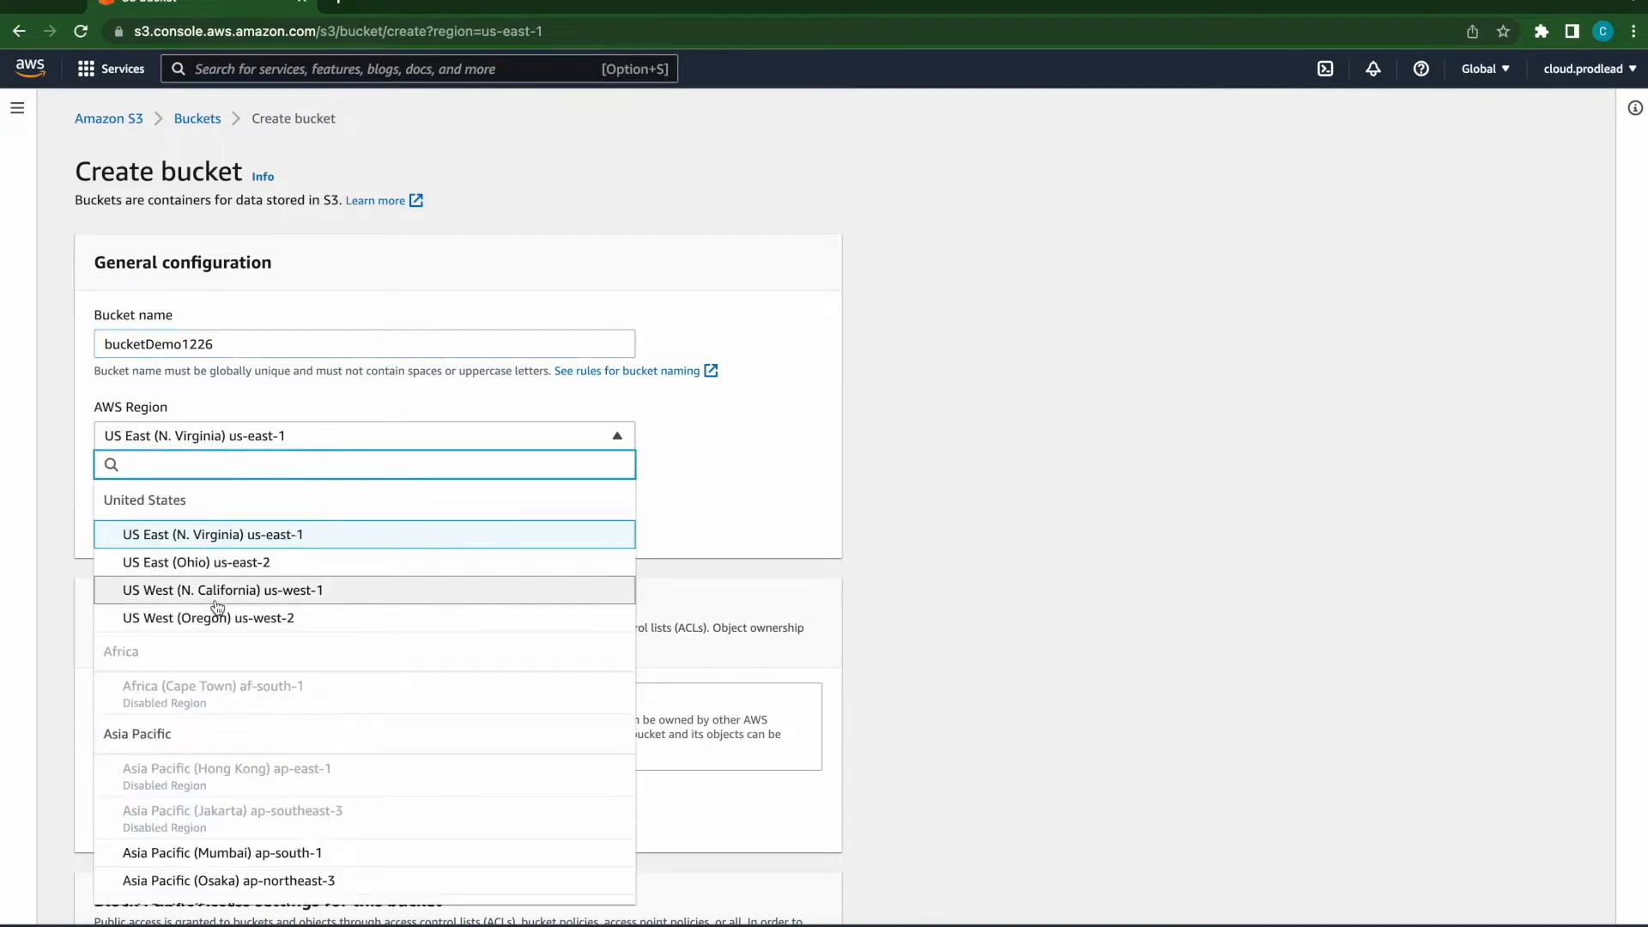
{"action": "scroll", "coordinate": [216, 606], "scroll_direction": "down", "scroll_amount": 5}
{"action": "scroll", "coordinate": [216, 607], "scroll_direction": "up", "scroll_amount": 3}
{"action": "scroll", "coordinate": [217, 606], "scroll_direction": "up", "scroll_amount": 3}
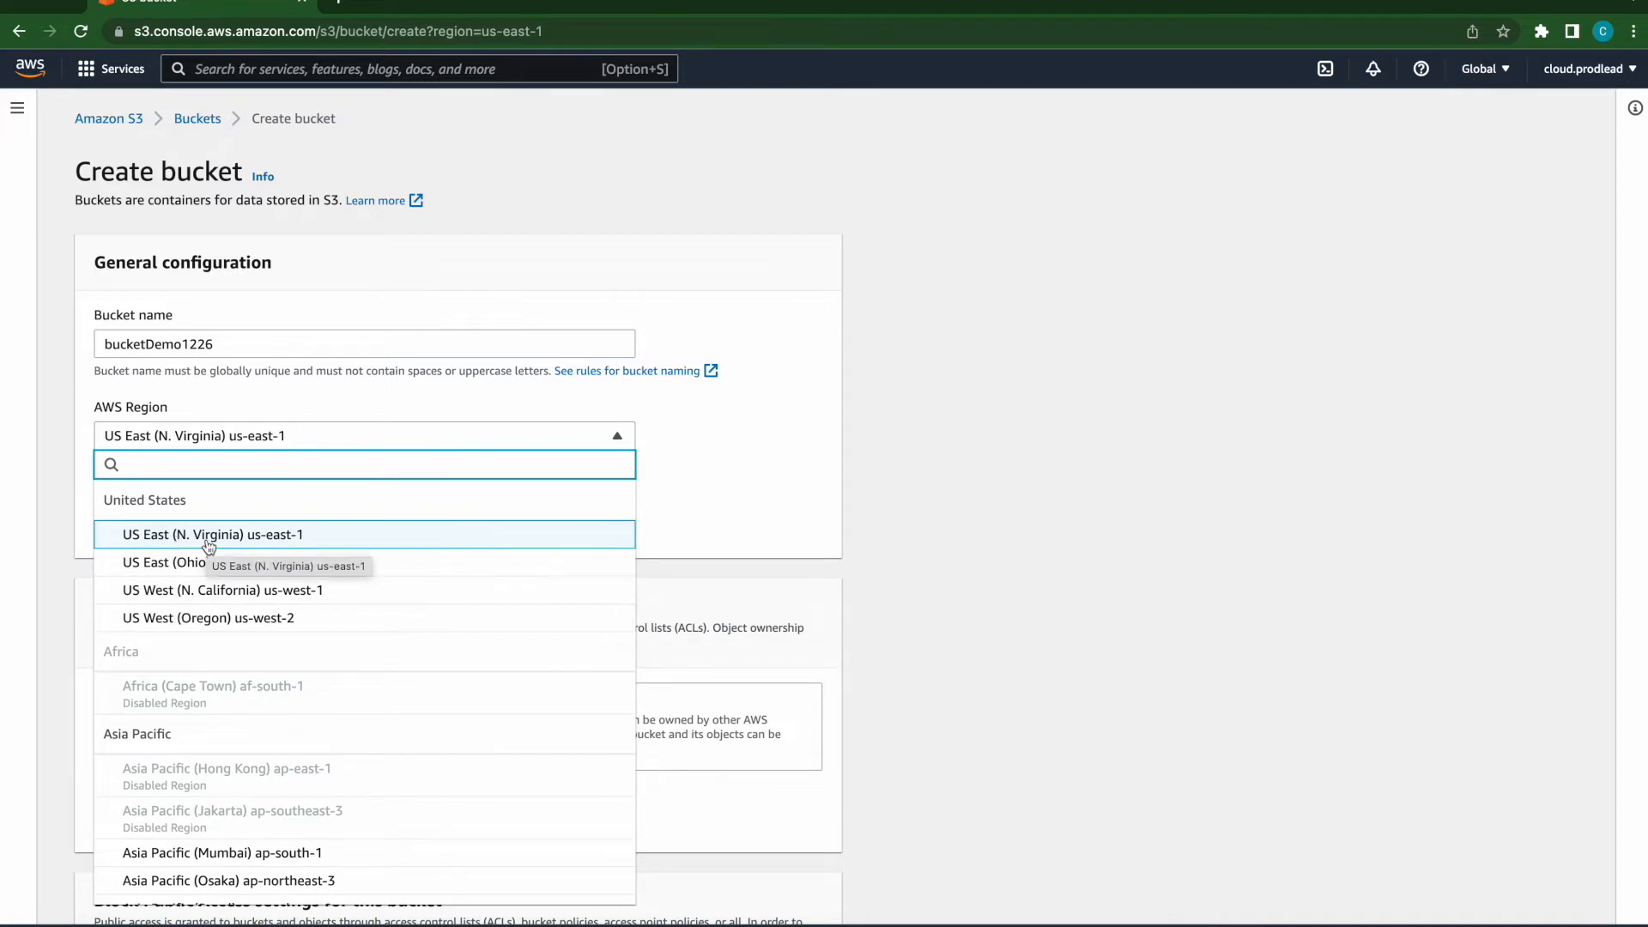
{"action": "left_click", "coordinate": [209, 539]}
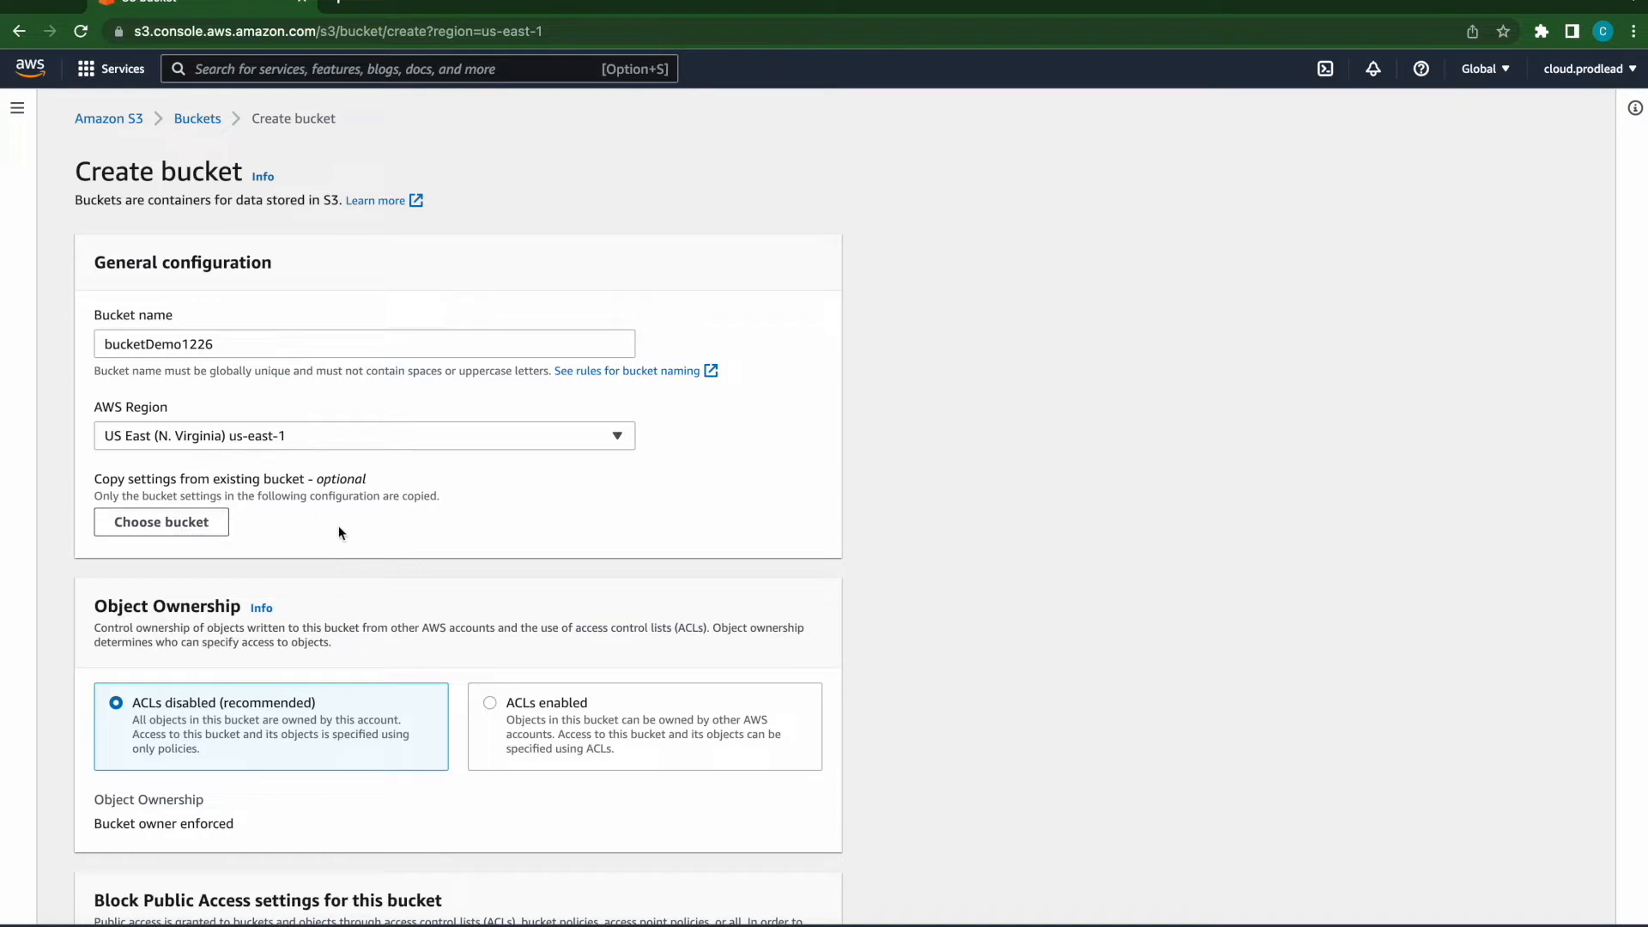
- Review the Object Ownership, Block Public Access and Bucket Versioning settings of the new bucket
{"action": "scroll", "coordinate": [337, 542], "scroll_direction": "down", "scroll_amount": 4}
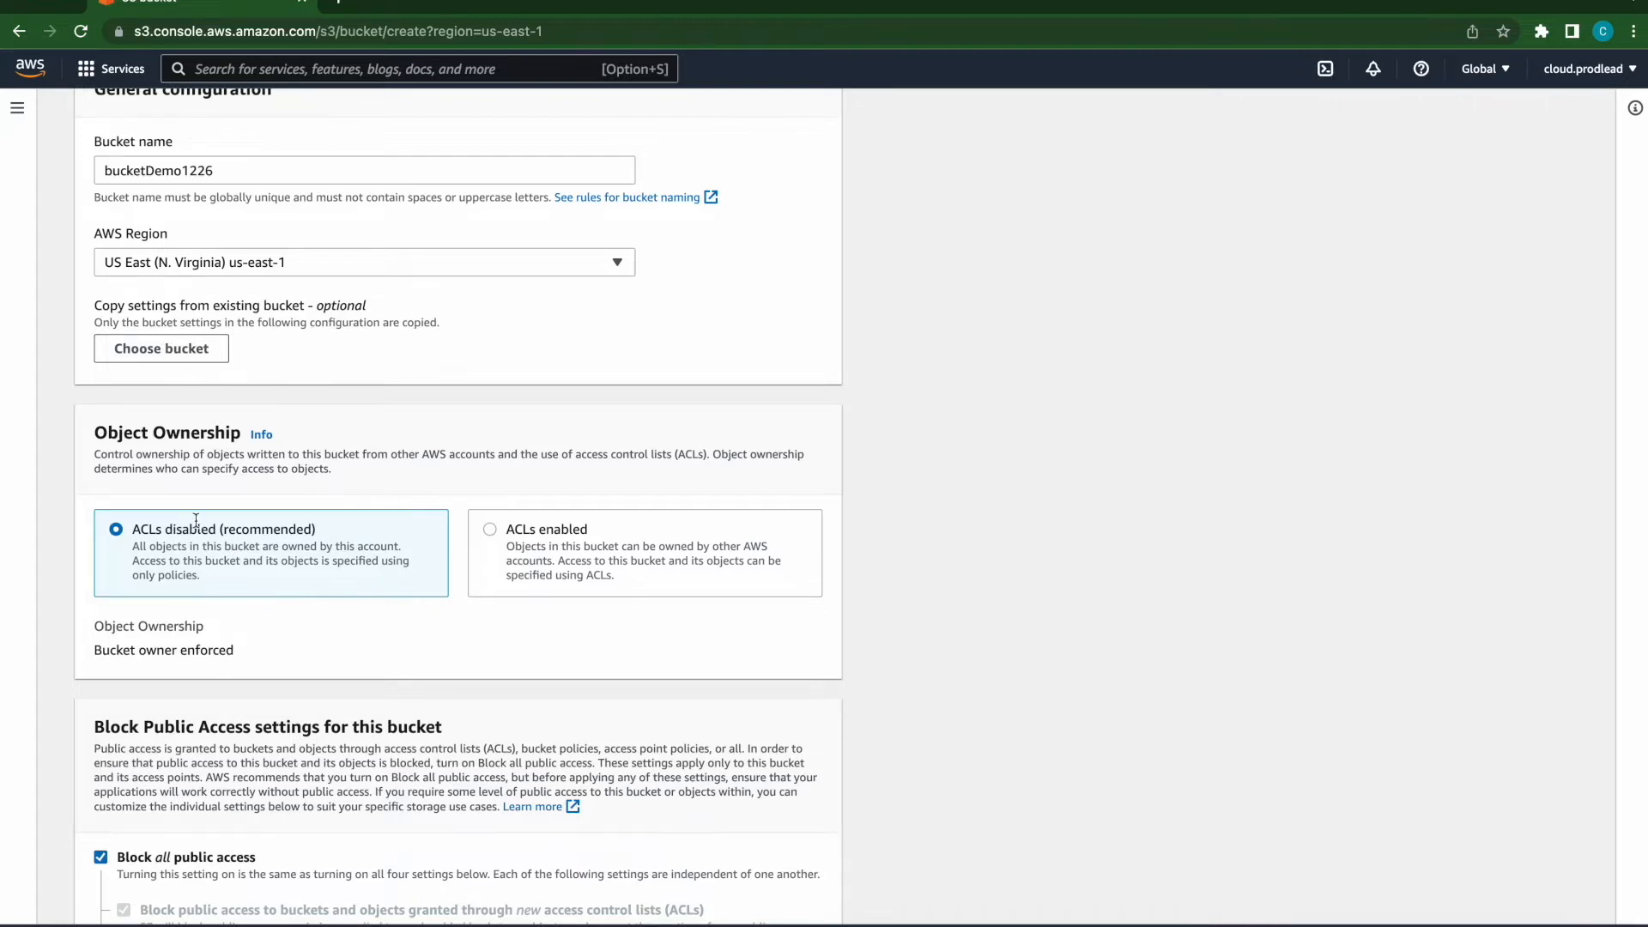
{"action": "scroll", "coordinate": [434, 630], "scroll_direction": "down", "scroll_amount": 2}
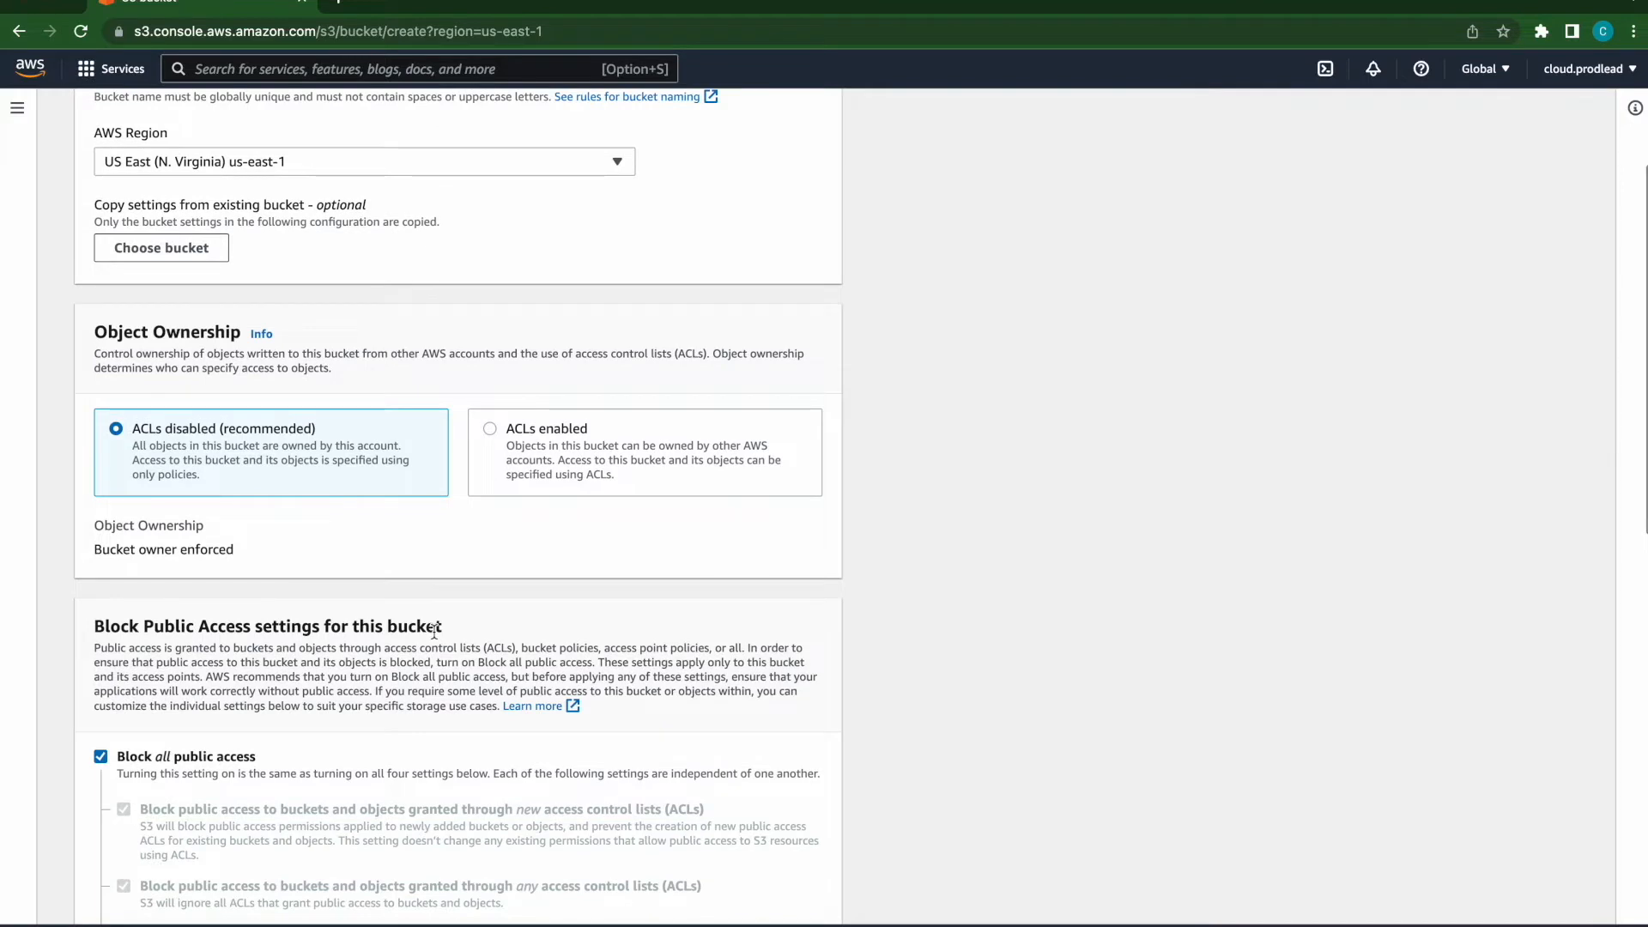
{"action": "scroll", "coordinate": [434, 631], "scroll_direction": "down", "scroll_amount": 3}
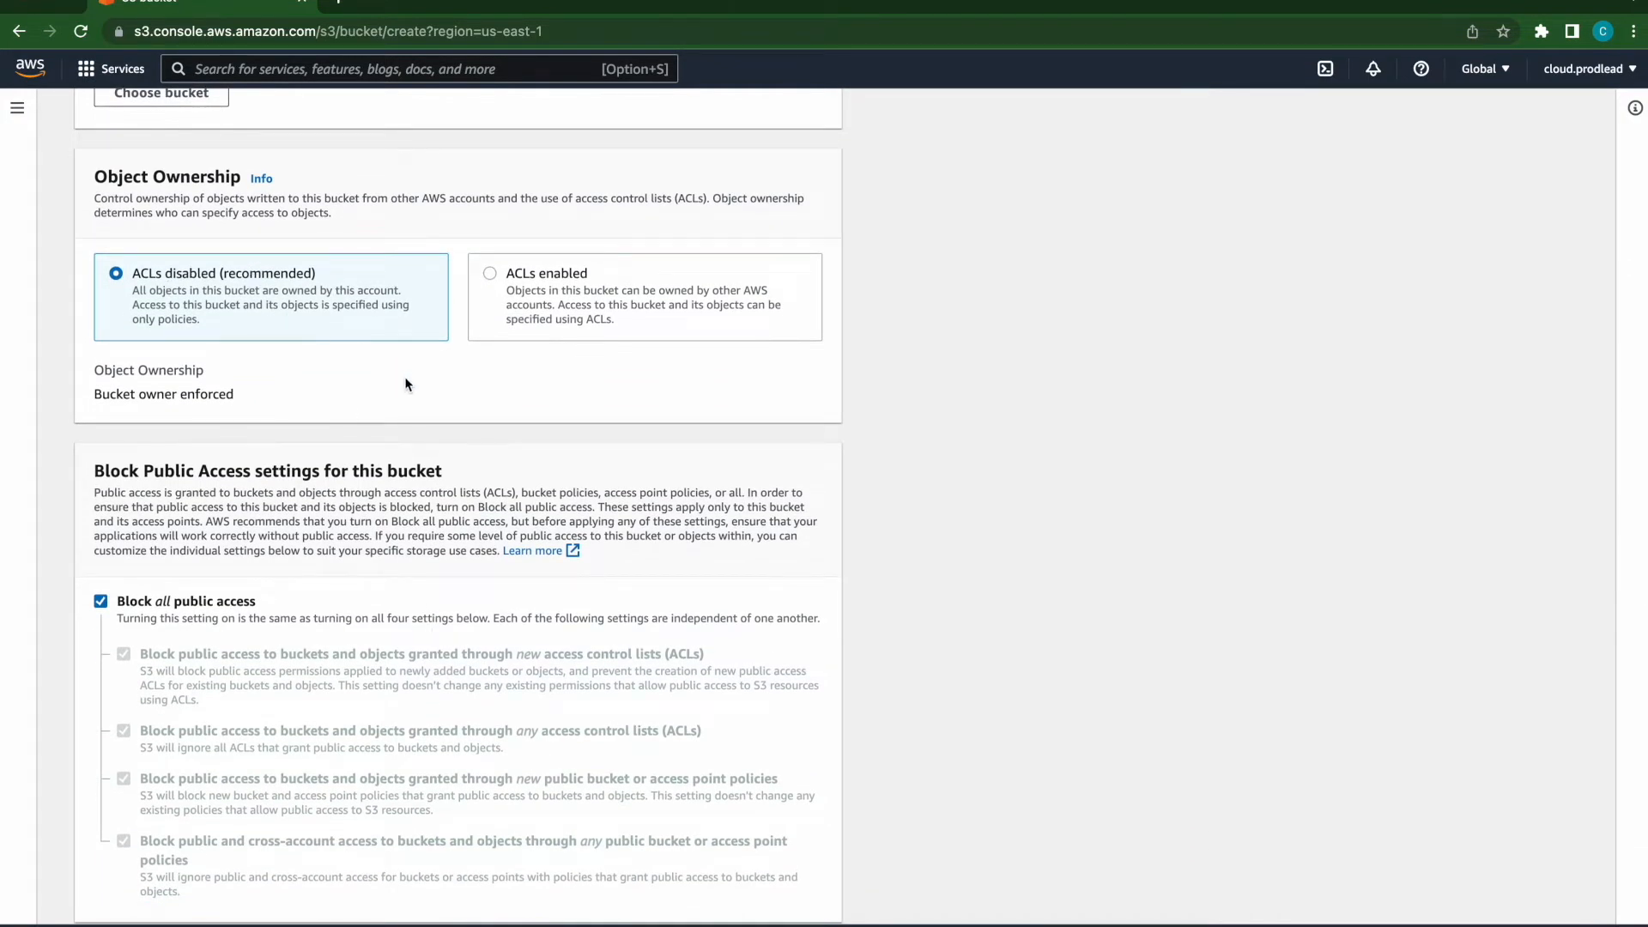
{"action": "scroll", "coordinate": [406, 383], "scroll_direction": "down", "scroll_amount": 2}
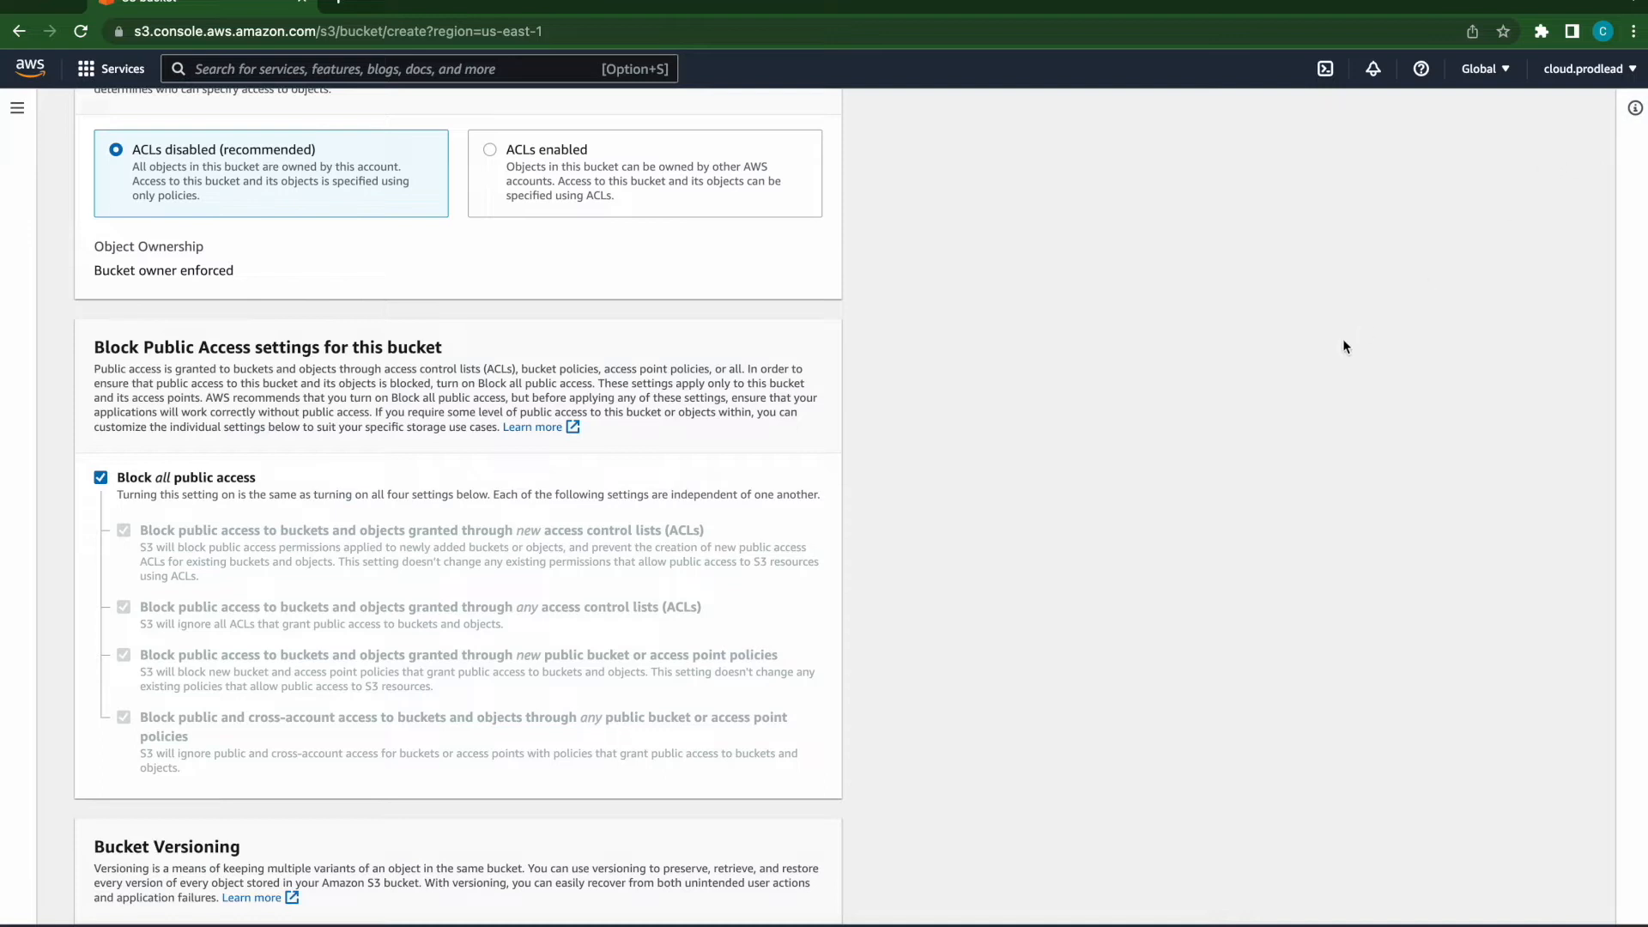
{"action": "scroll", "coordinate": [364, 599], "scroll_direction": "down", "scroll_amount": 3}
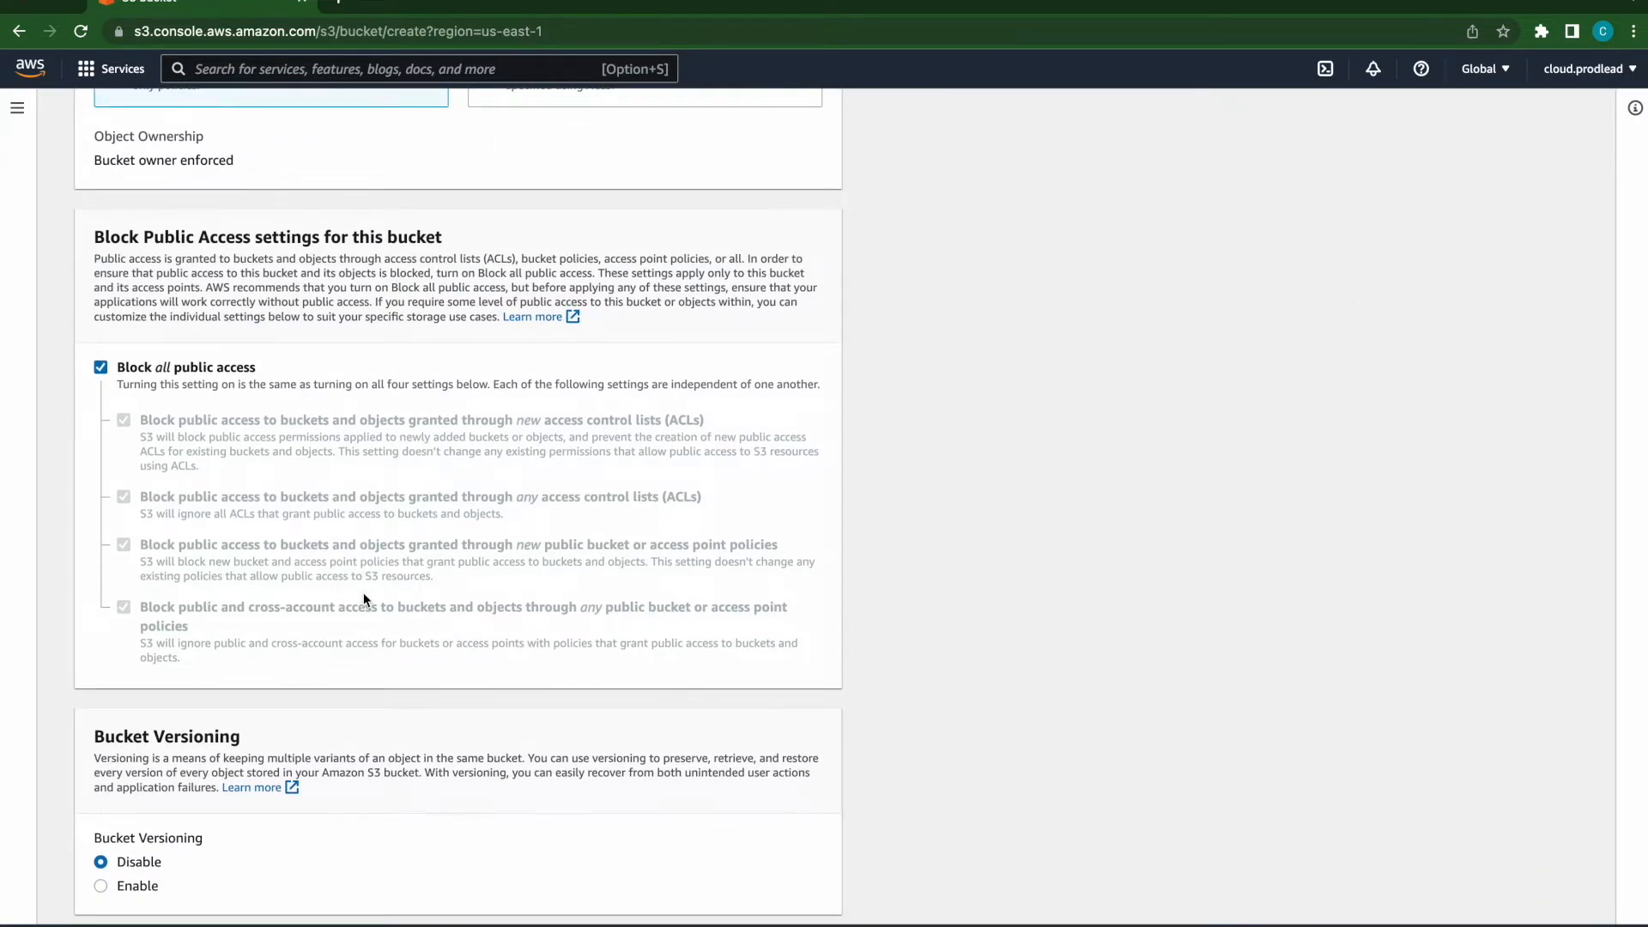
{"action": "scroll", "coordinate": [364, 599], "scroll_direction": "down", "scroll_amount": 3}
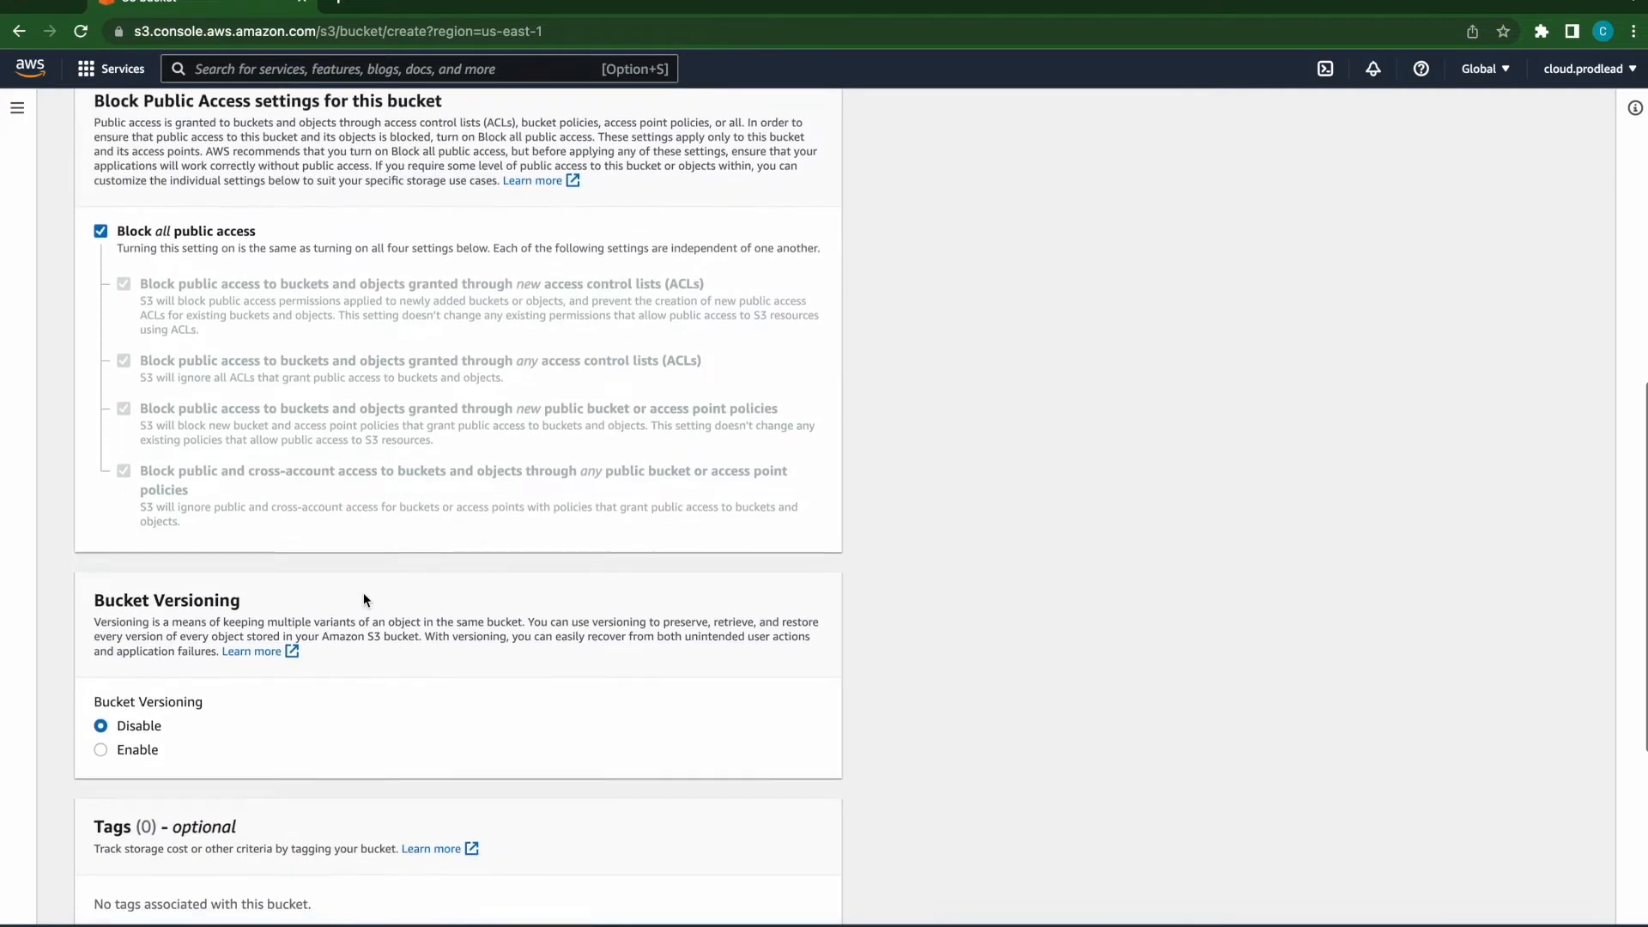
{"action": "scroll", "coordinate": [363, 599], "scroll_direction": "down", "scroll_amount": 2}
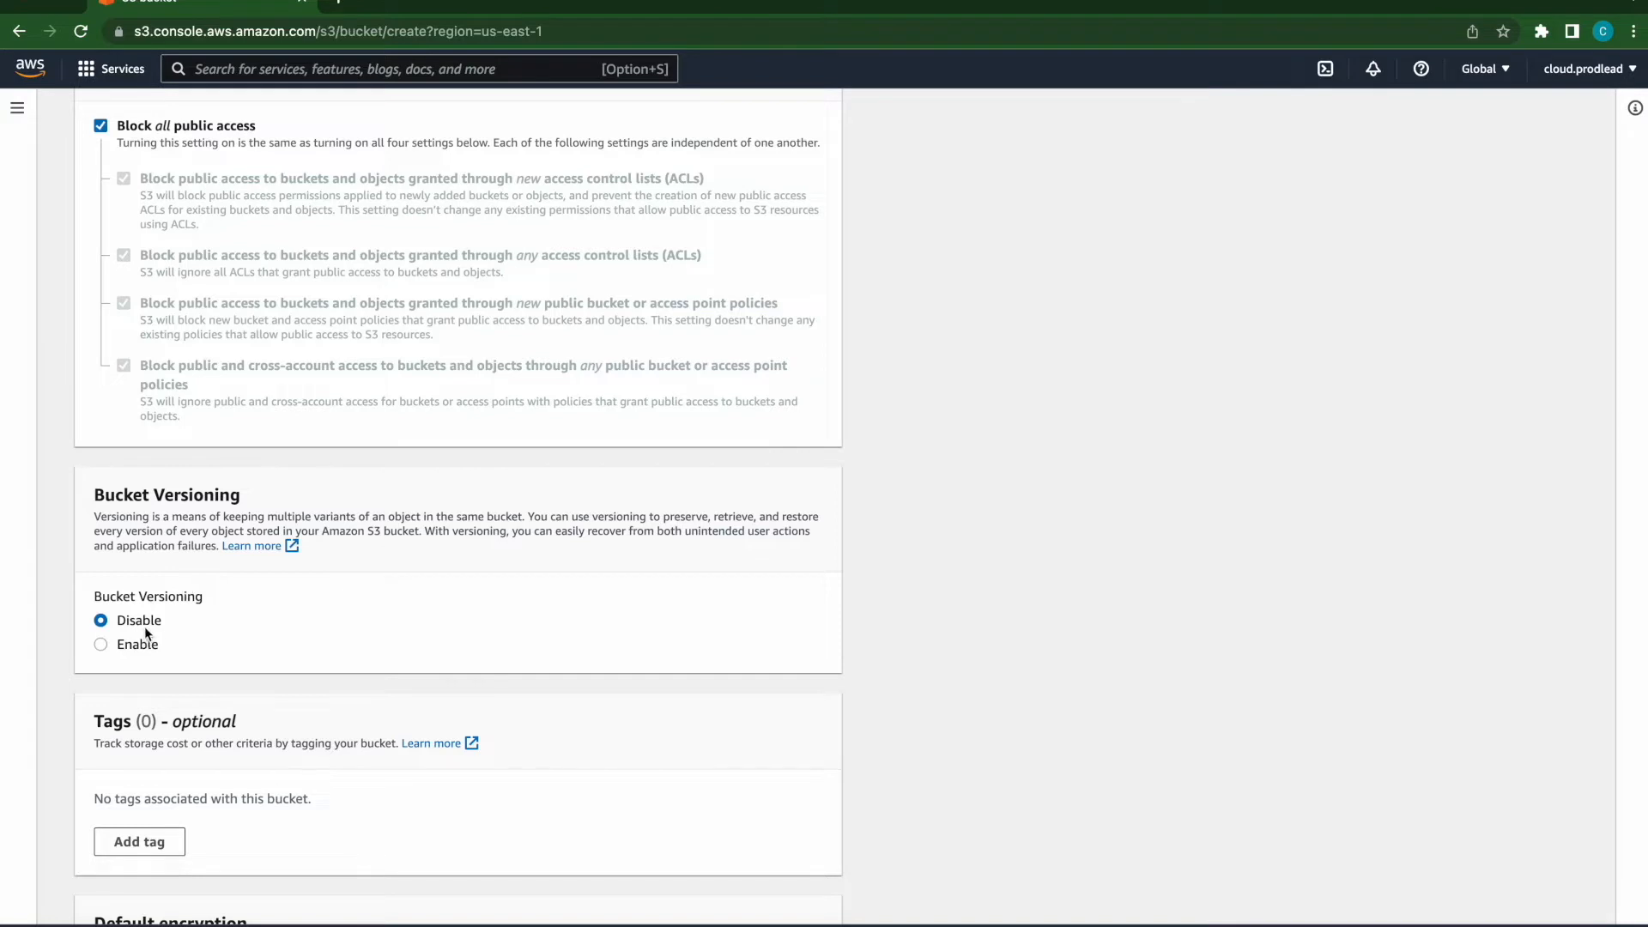
{"action": "scroll", "coordinate": [189, 644], "scroll_direction": "down", "scroll_amount": 2}
{"action": "scroll", "coordinate": [188, 643], "scroll_direction": "down", "scroll_amount": 1}
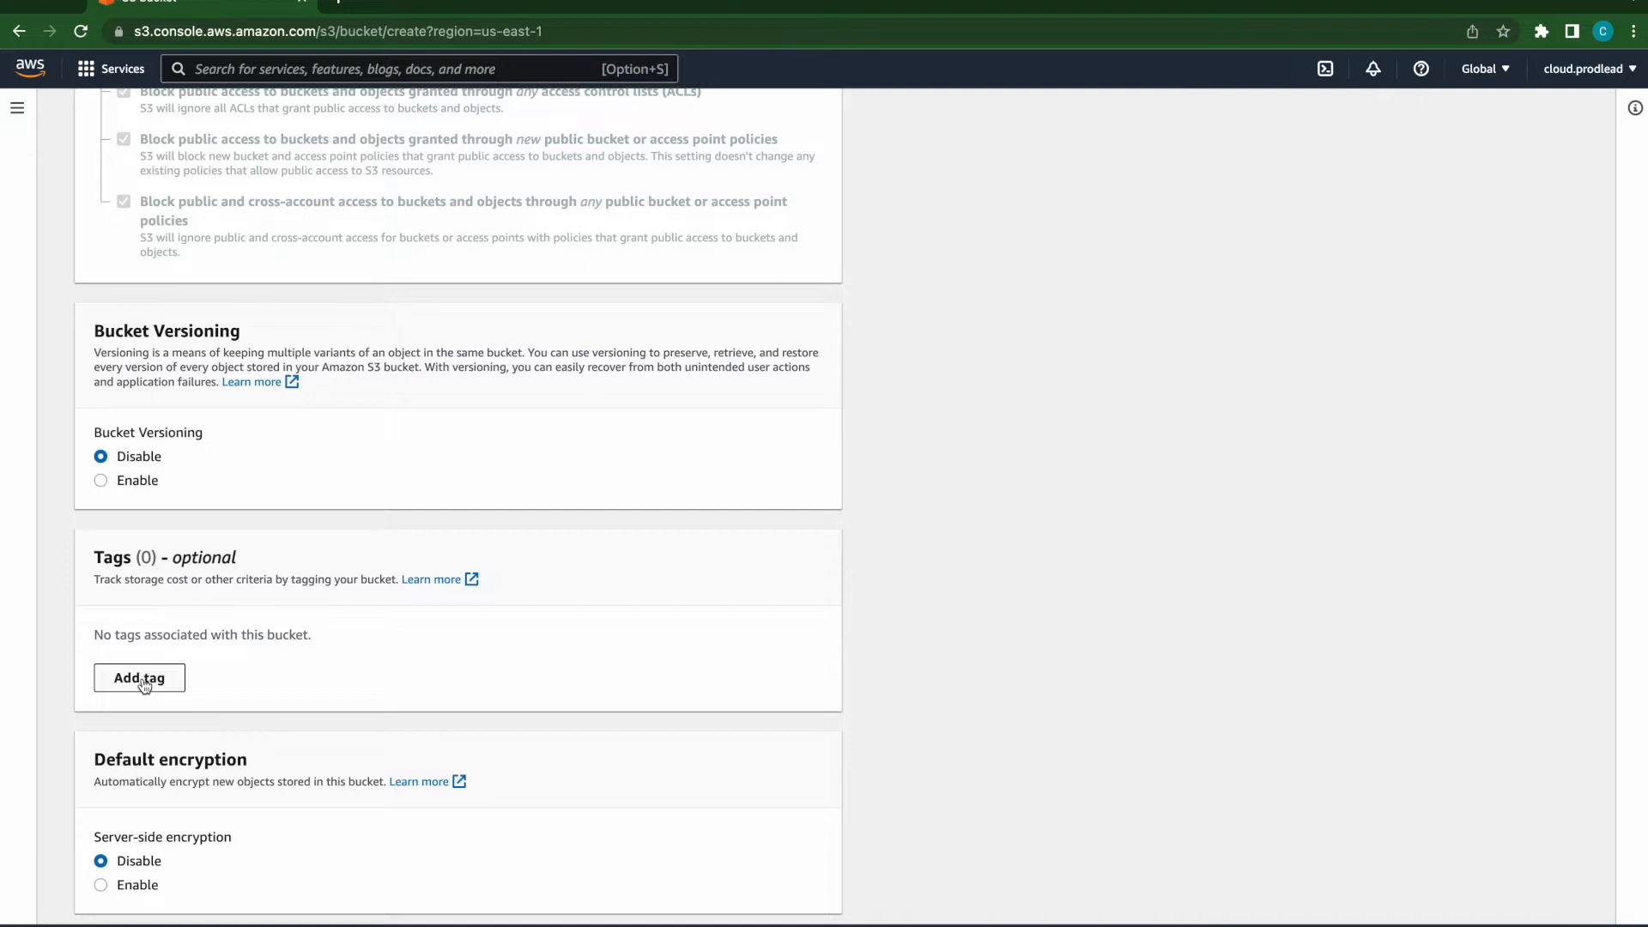
- Add a bucket tag with key personalInfo and value DL
{"action": "left_click", "coordinate": [140, 679]}
{"action": "left_click", "coordinate": [171, 664]}
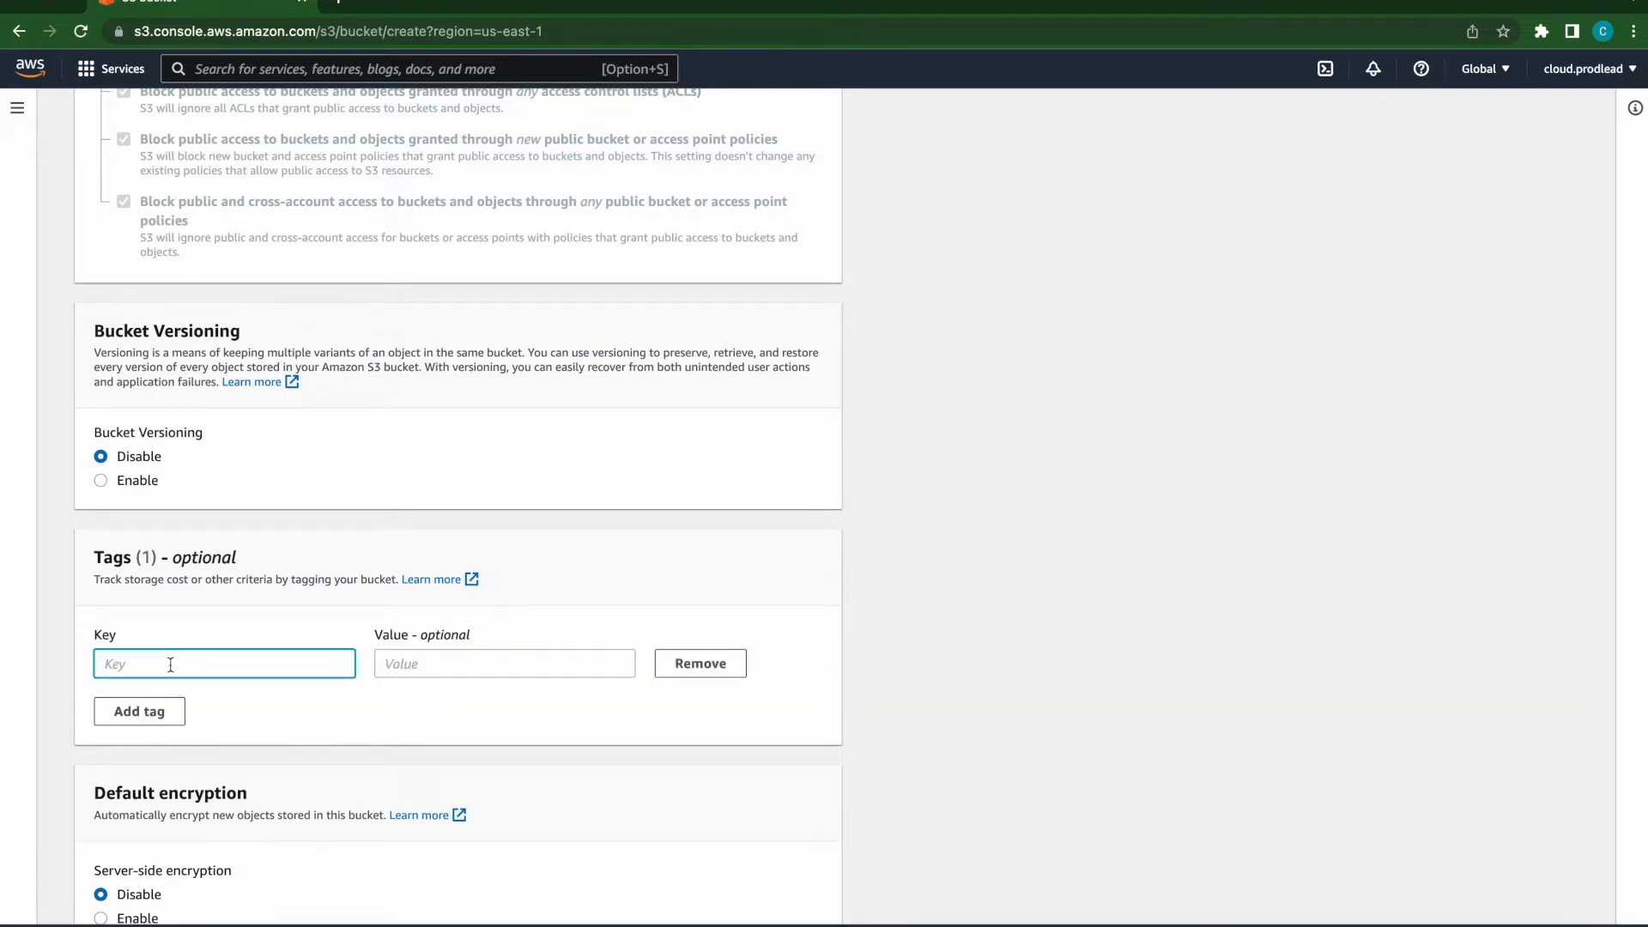
{"action": "type", "text": "personalInfo"}
{"action": "left_click", "coordinate": [409, 650]}
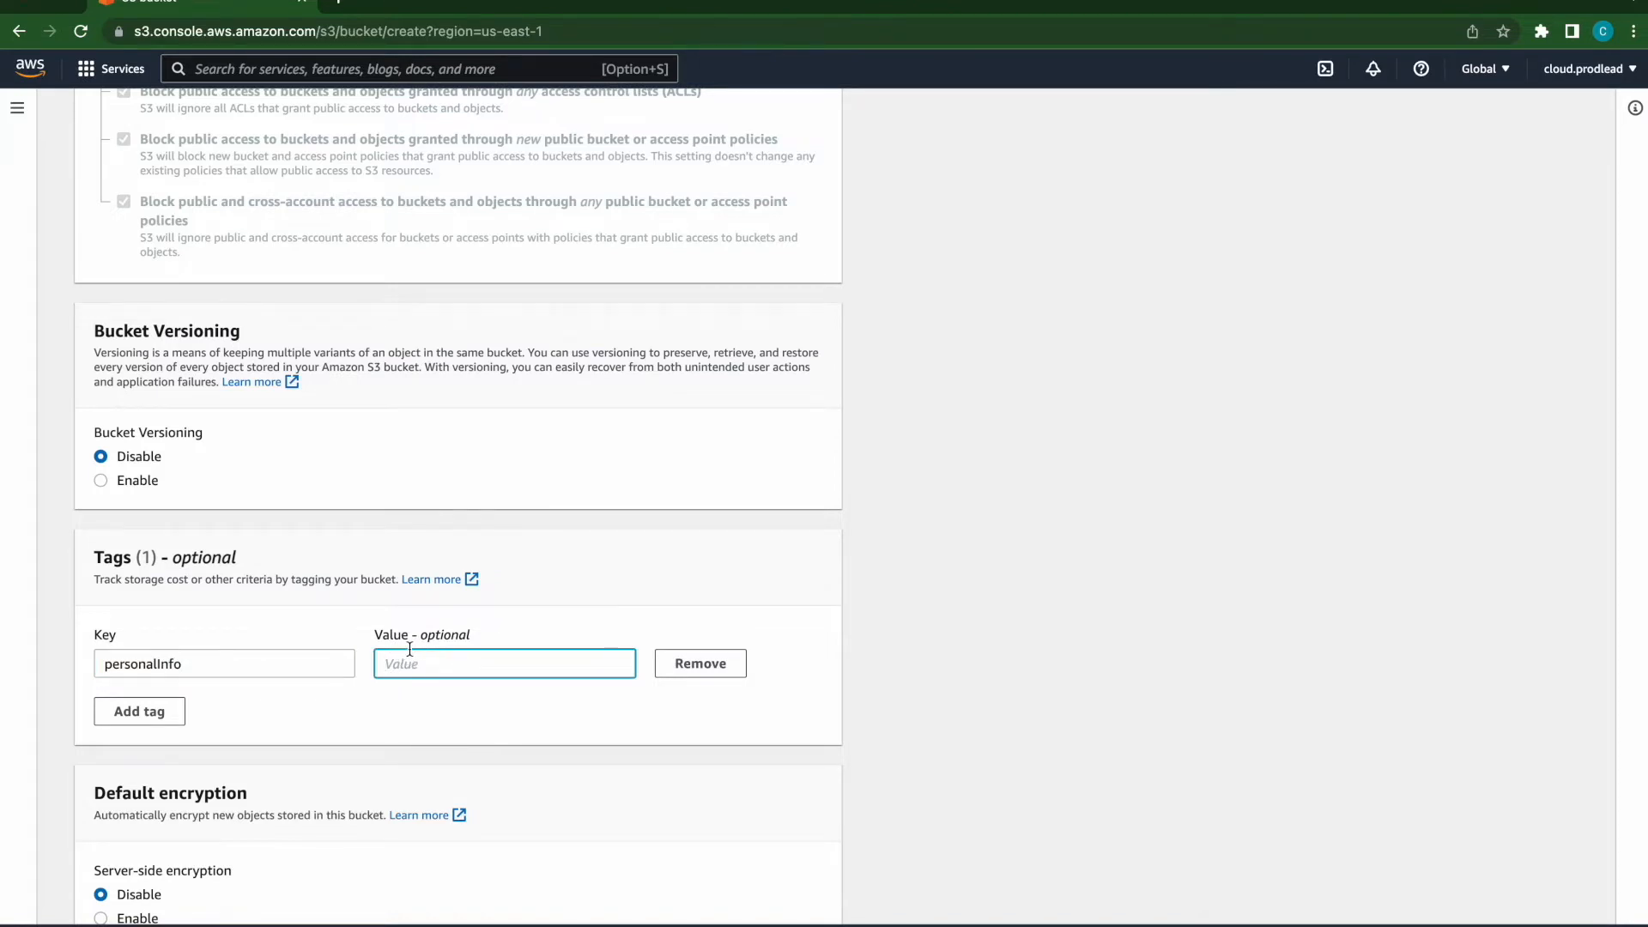
{"action": "type", "text": "DL"}
- Expand the Advanced settings and try to create the bucket
{"action": "scroll", "coordinate": [534, 758], "scroll_direction": "down", "scroll_amount": 3}
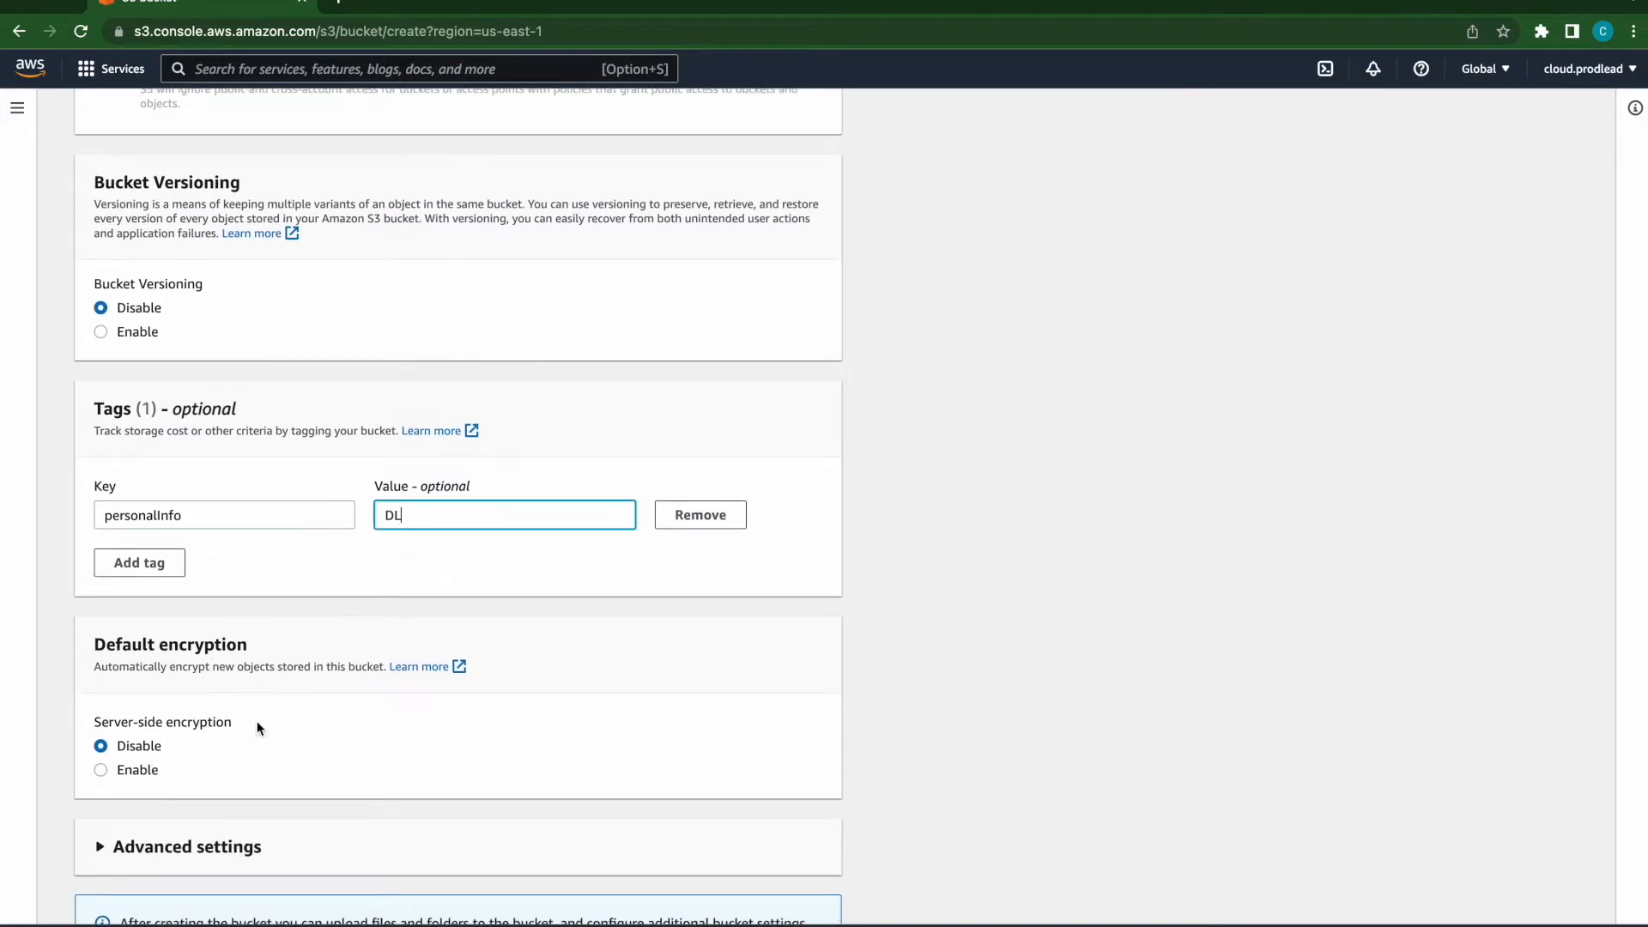
{"action": "scroll", "coordinate": [258, 728], "scroll_direction": "down", "scroll_amount": 1}
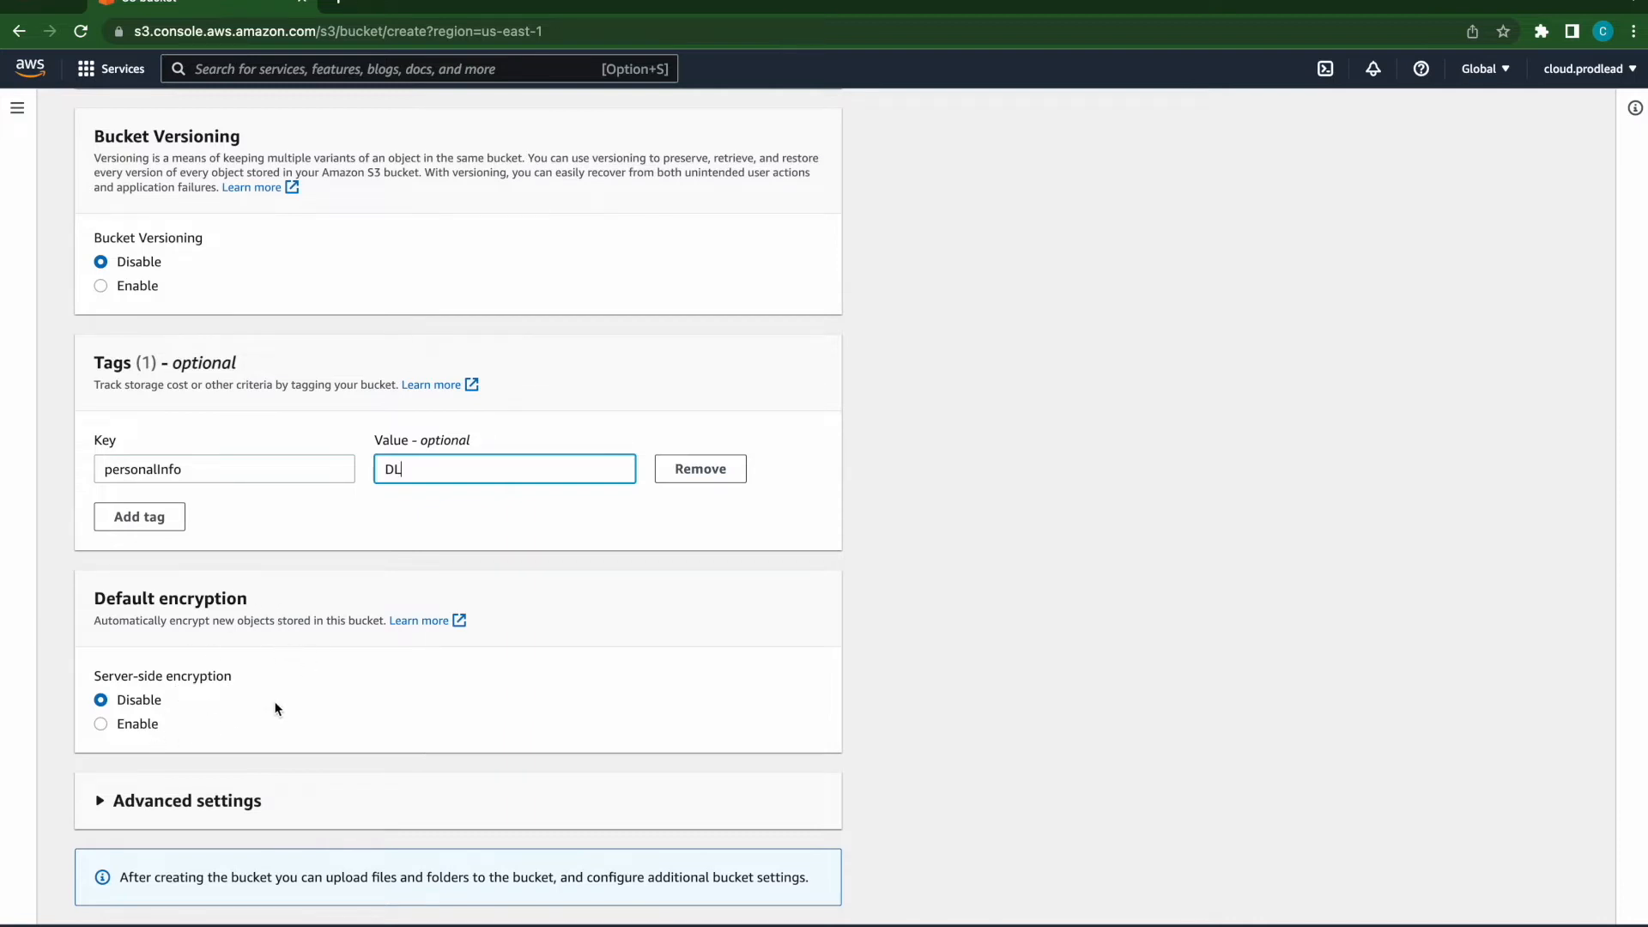
{"action": "scroll", "coordinate": [272, 704], "scroll_direction": "down", "scroll_amount": 1}
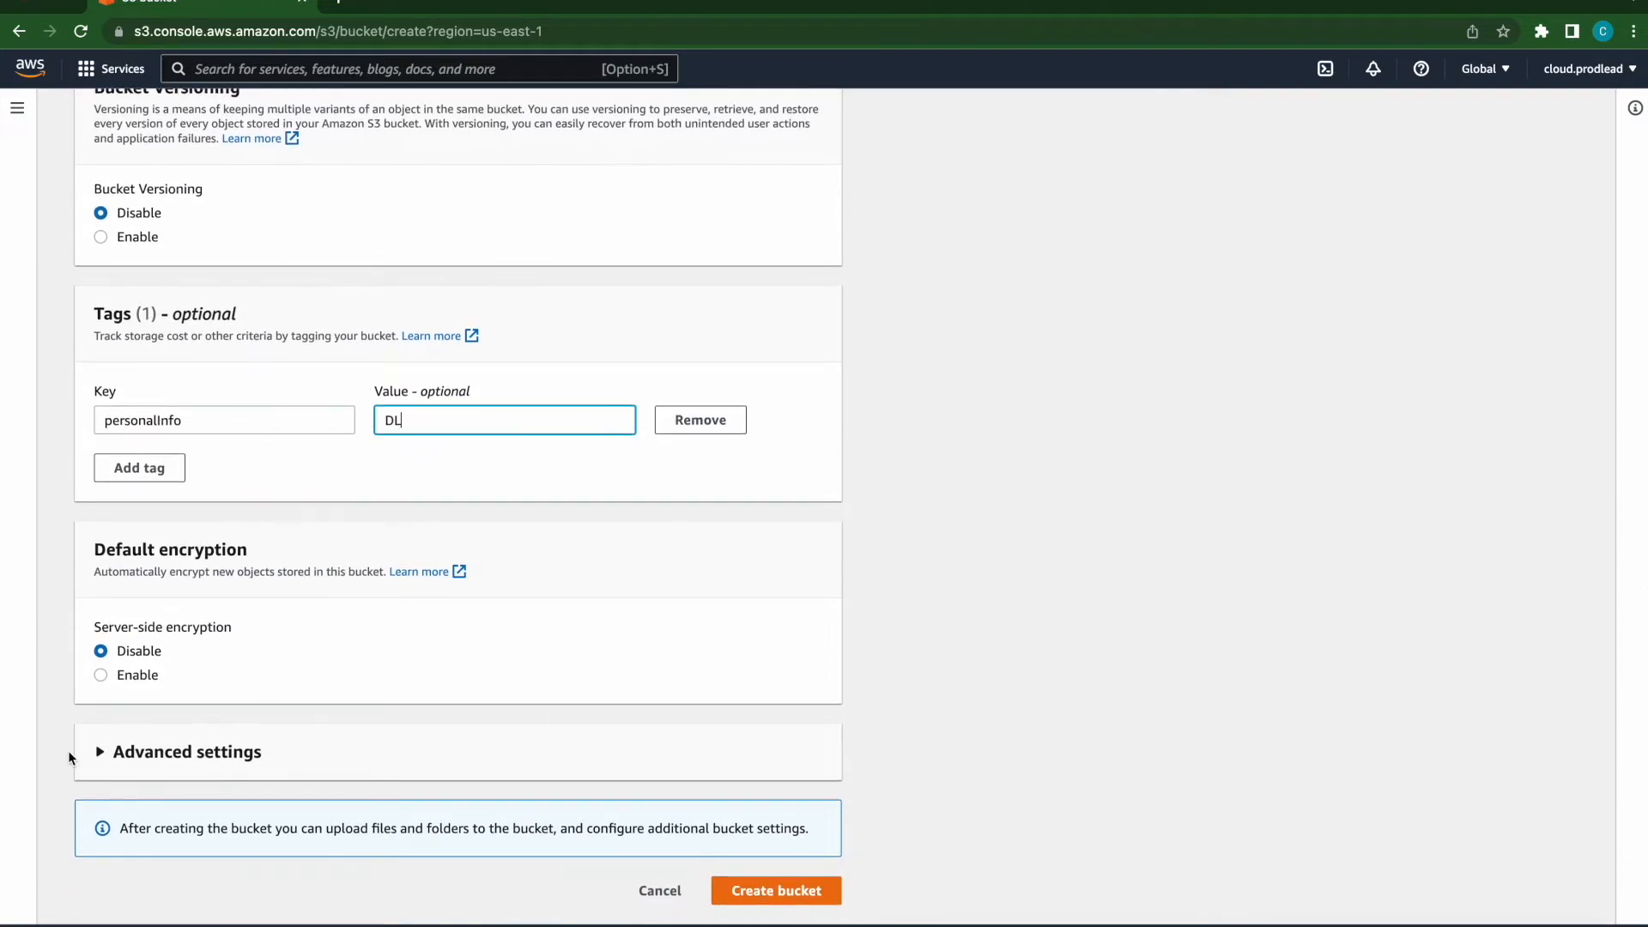
{"action": "left_click", "coordinate": [101, 753]}
{"action": "scroll", "coordinate": [257, 753], "scroll_direction": "down", "scroll_amount": 2}
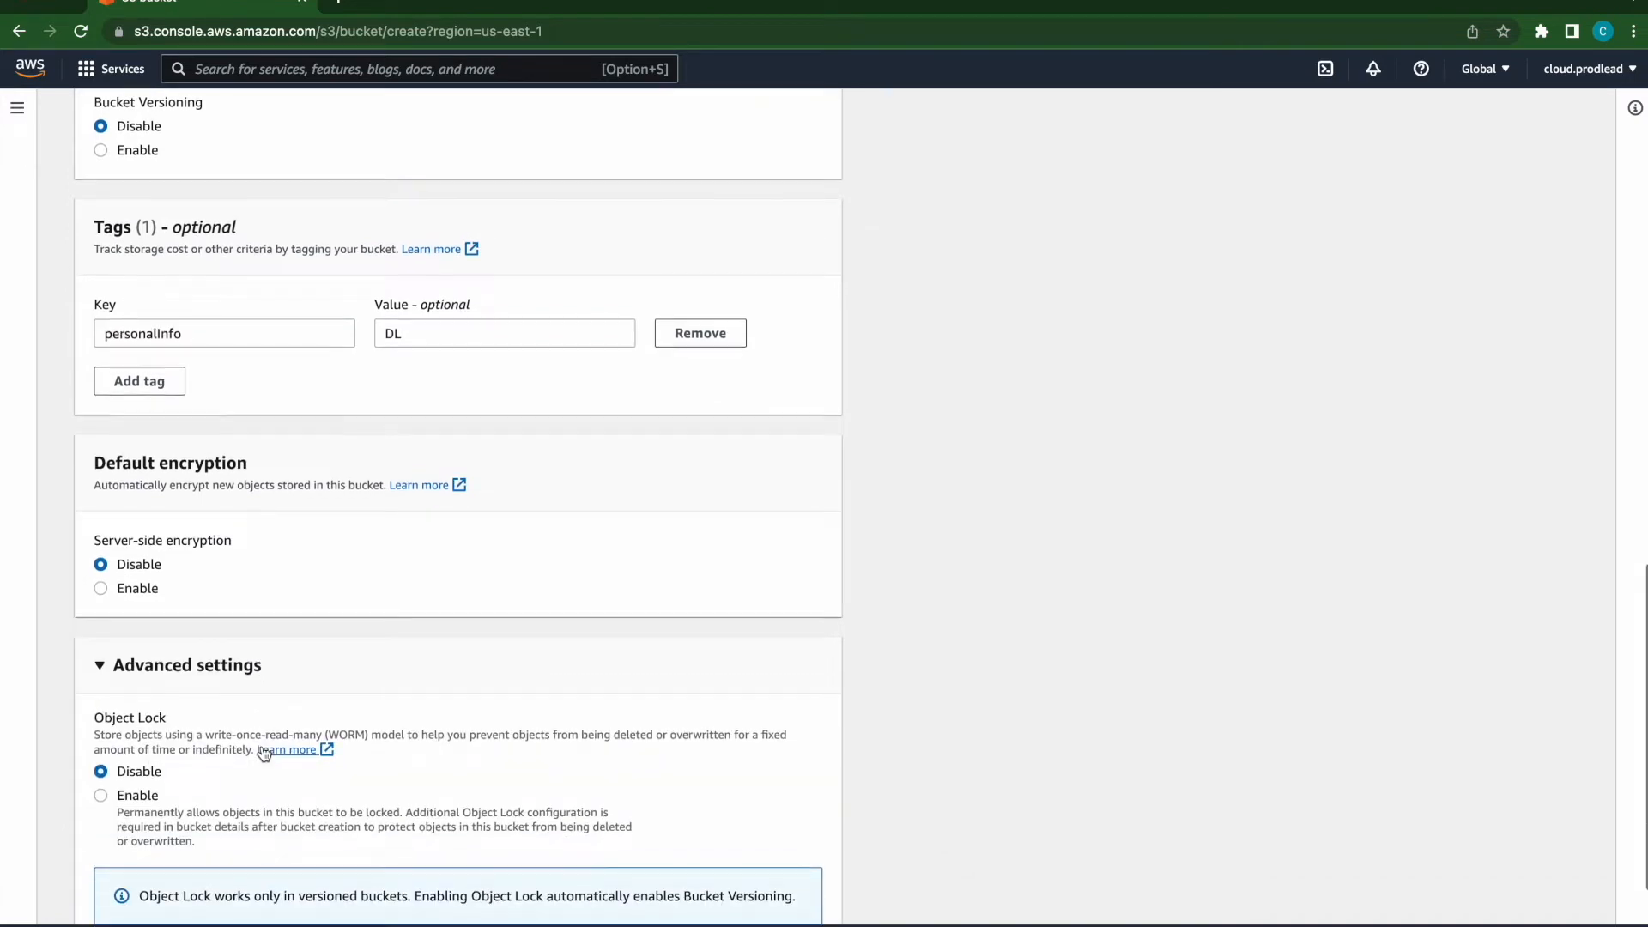
{"action": "scroll", "coordinate": [223, 762], "scroll_direction": "down", "scroll_amount": 1}
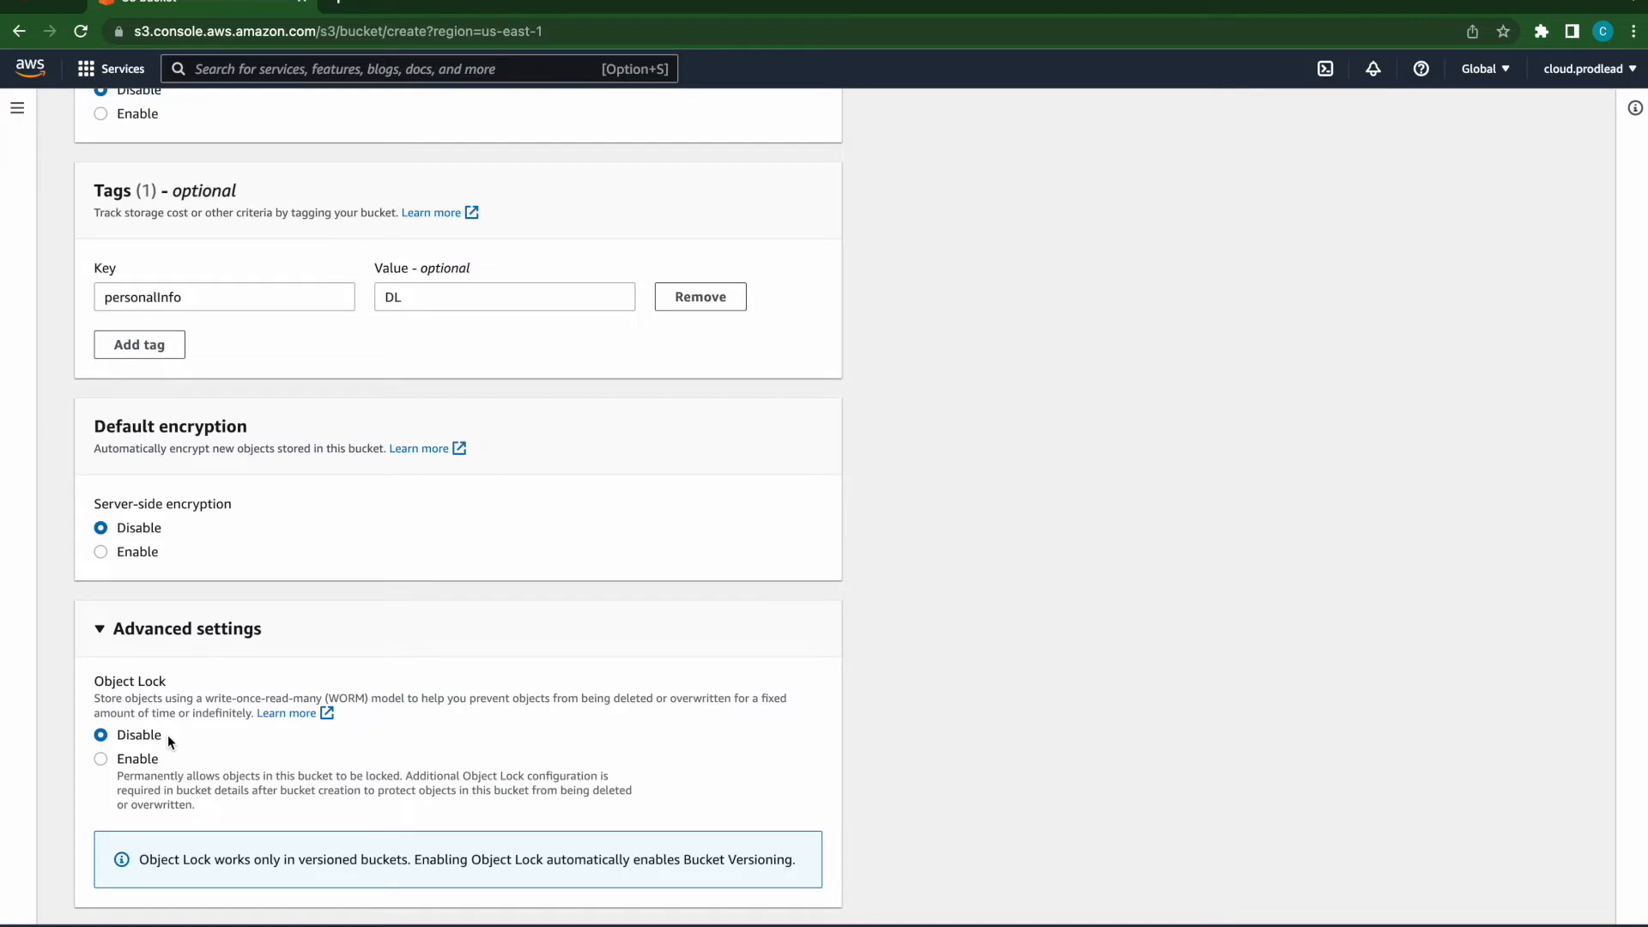
{"action": "scroll", "coordinate": [167, 734], "scroll_direction": "down", "scroll_amount": 3}
{"action": "left_click", "coordinate": [778, 892]}
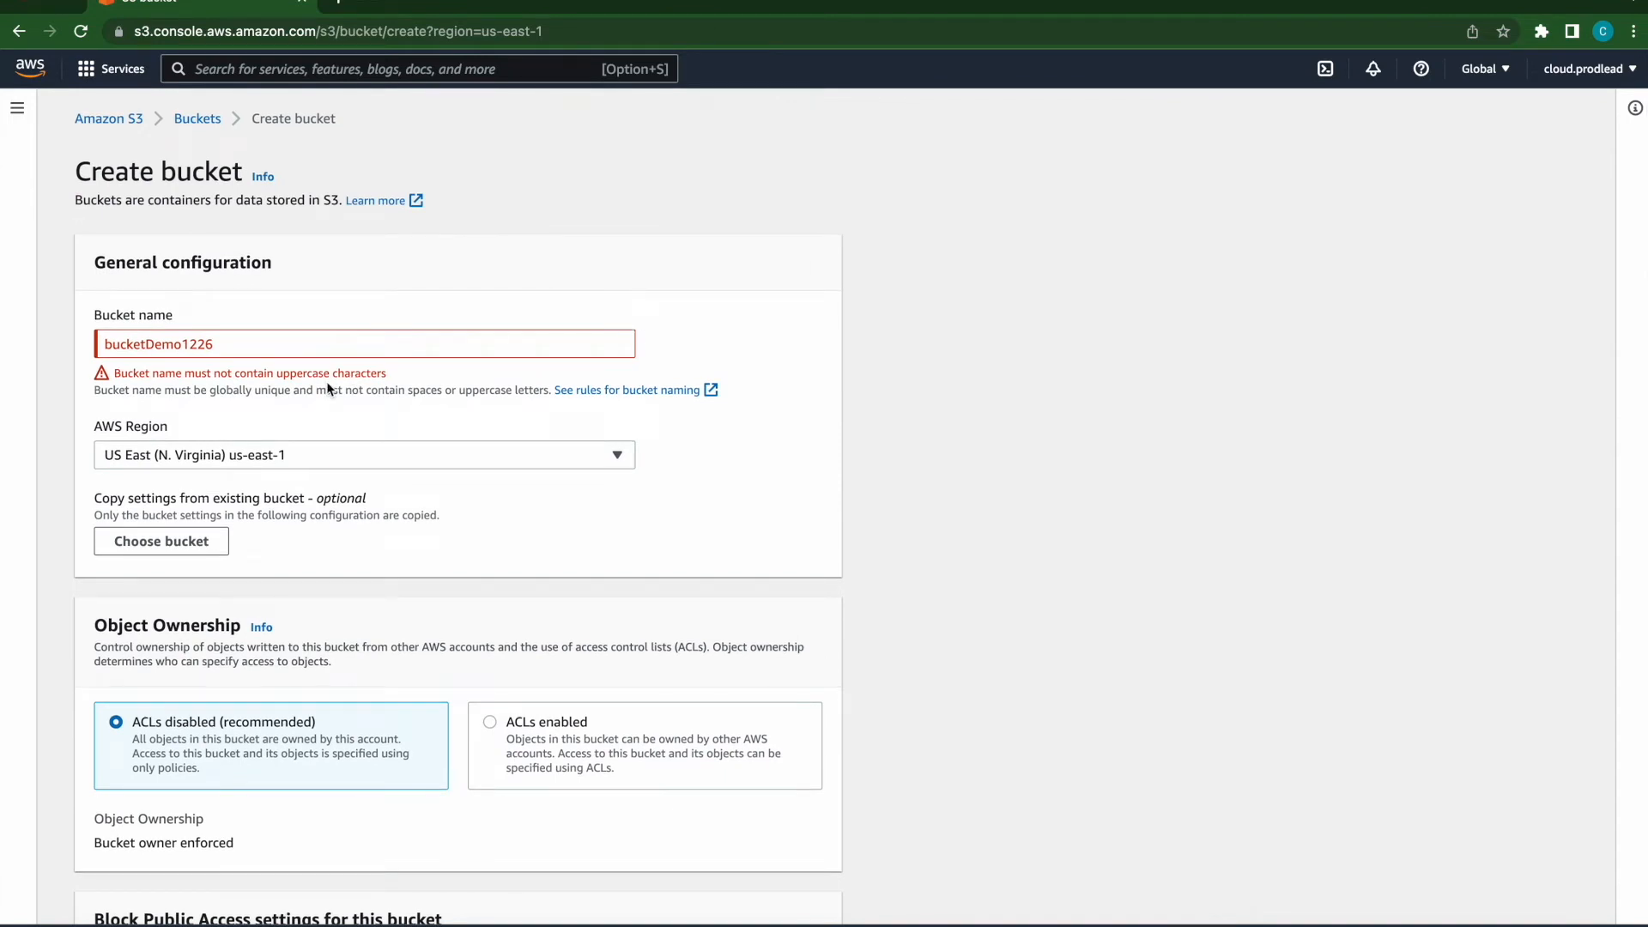
- Change the bucket name to lowercase bucketdemo1226 and create the bucket
{"action": "left_click", "coordinate": [105, 343]}
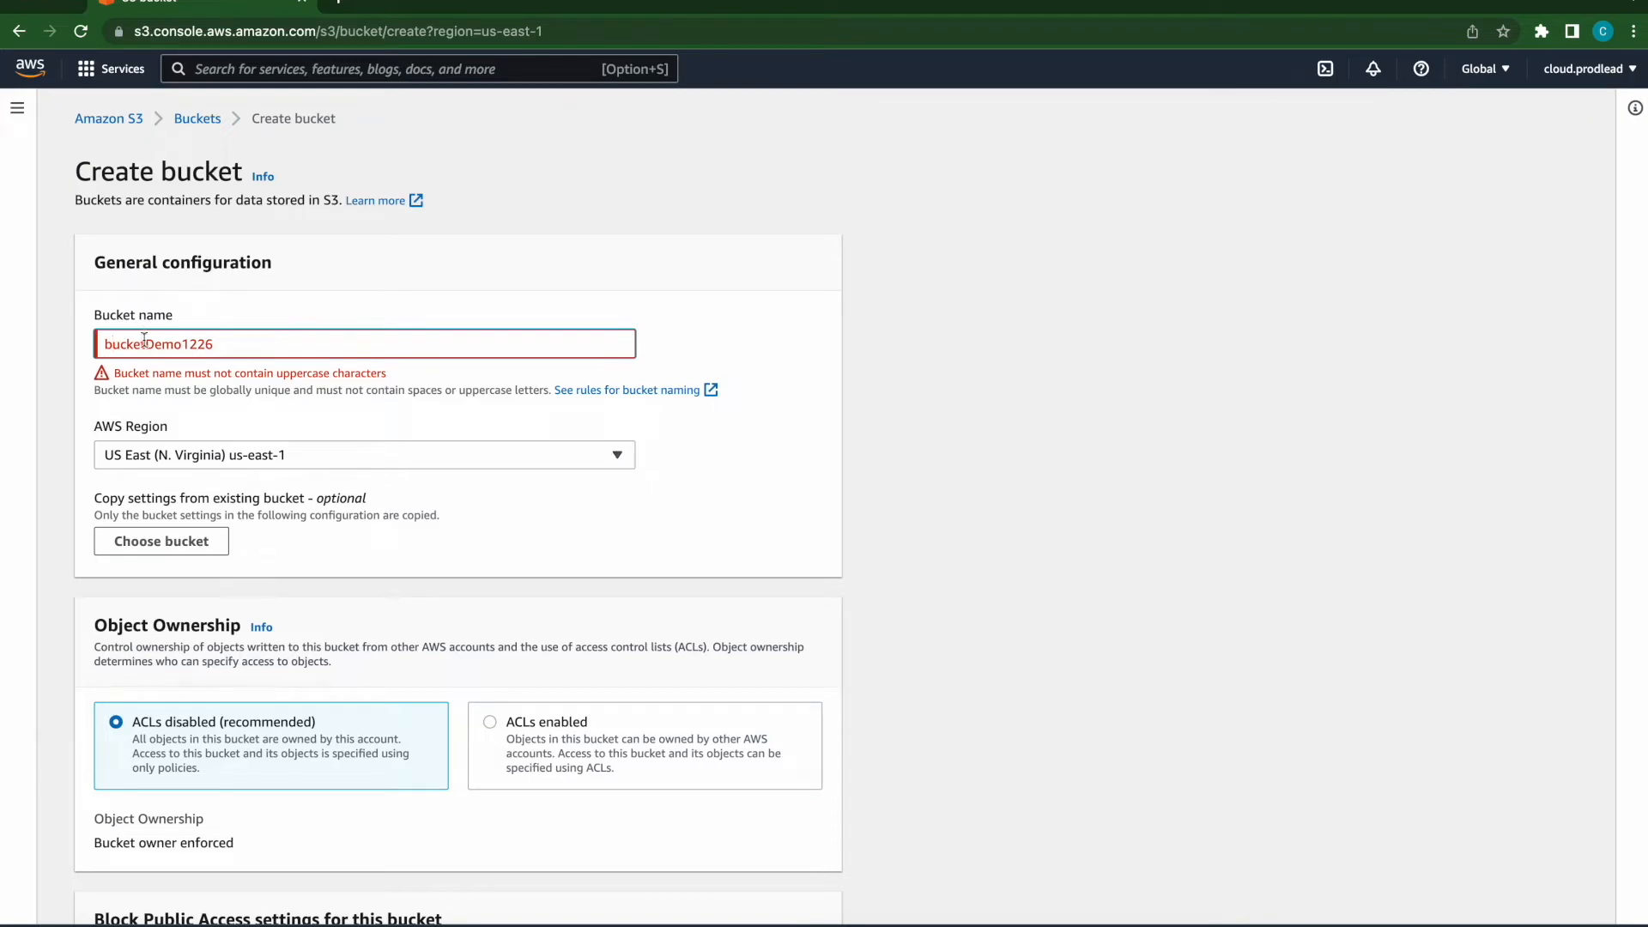
{"action": "key", "text": "BackSpace"}
{"action": "type", "text": "d"}
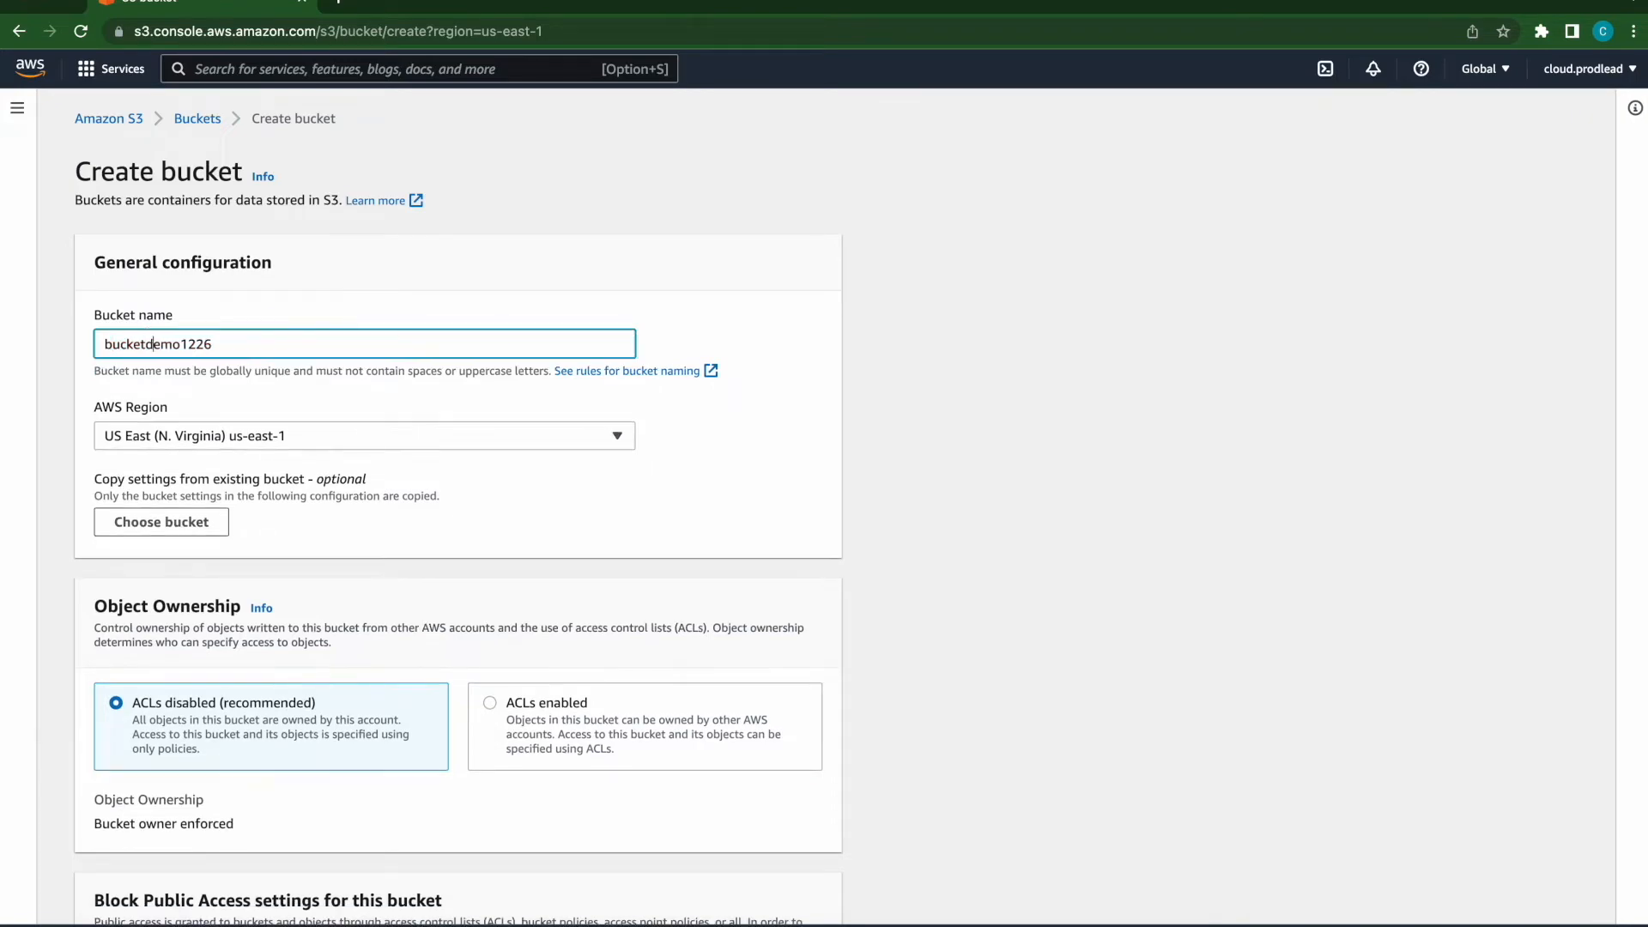
{"action": "scroll", "coordinate": [863, 387], "scroll_direction": "down", "scroll_amount": 15}
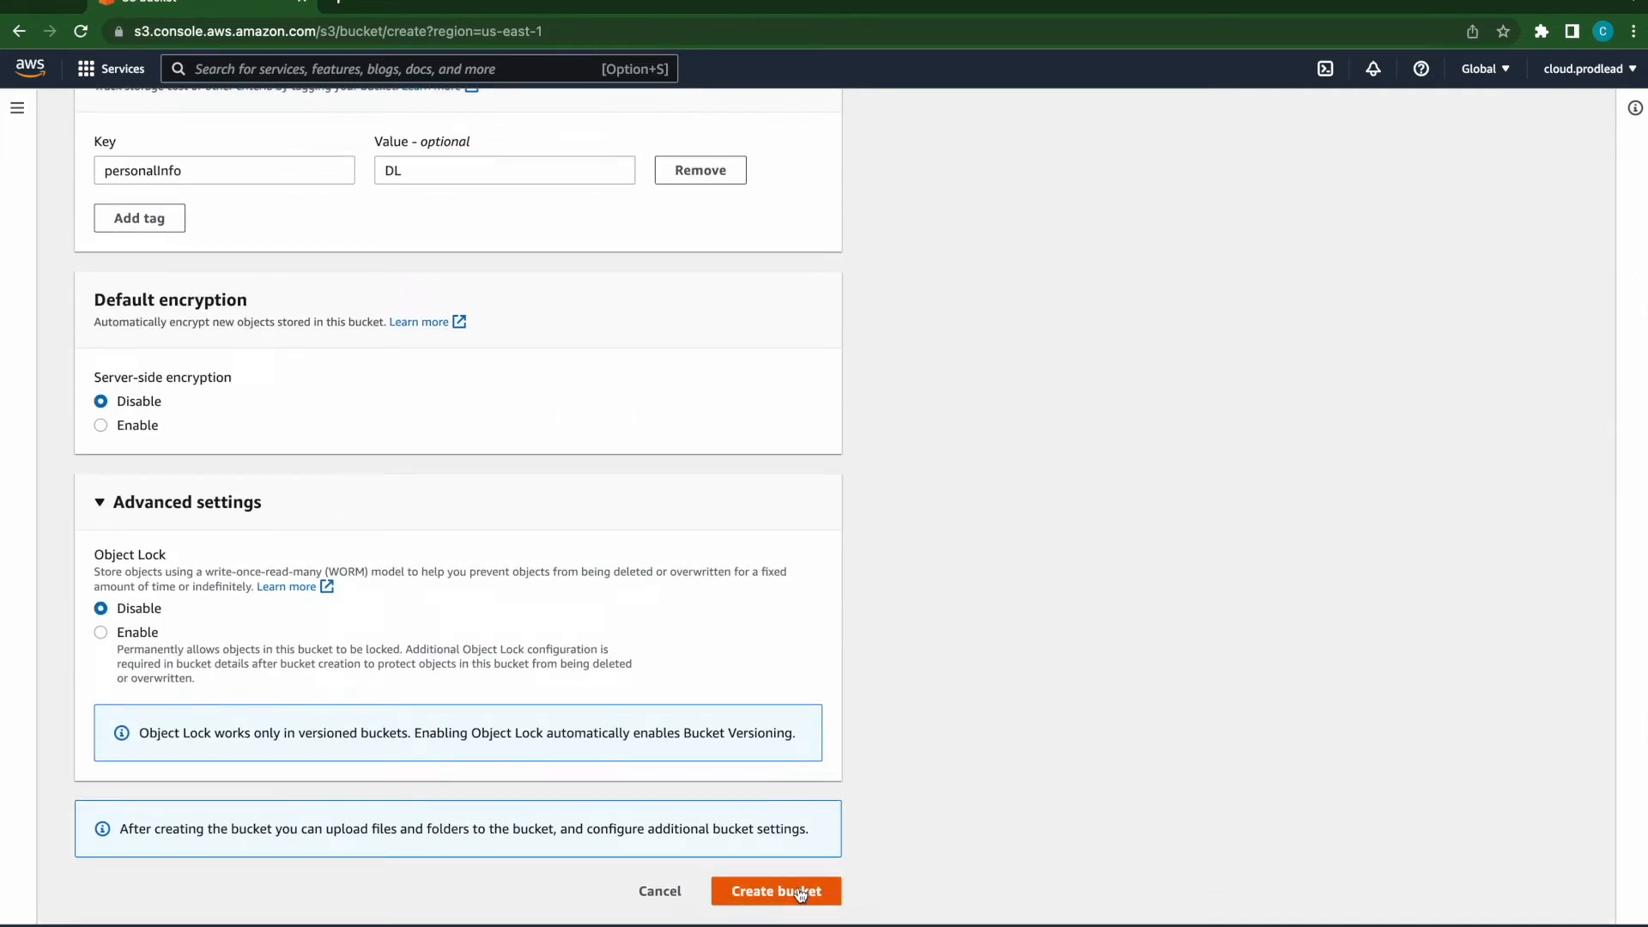
{"action": "left_click", "coordinate": [799, 893]}
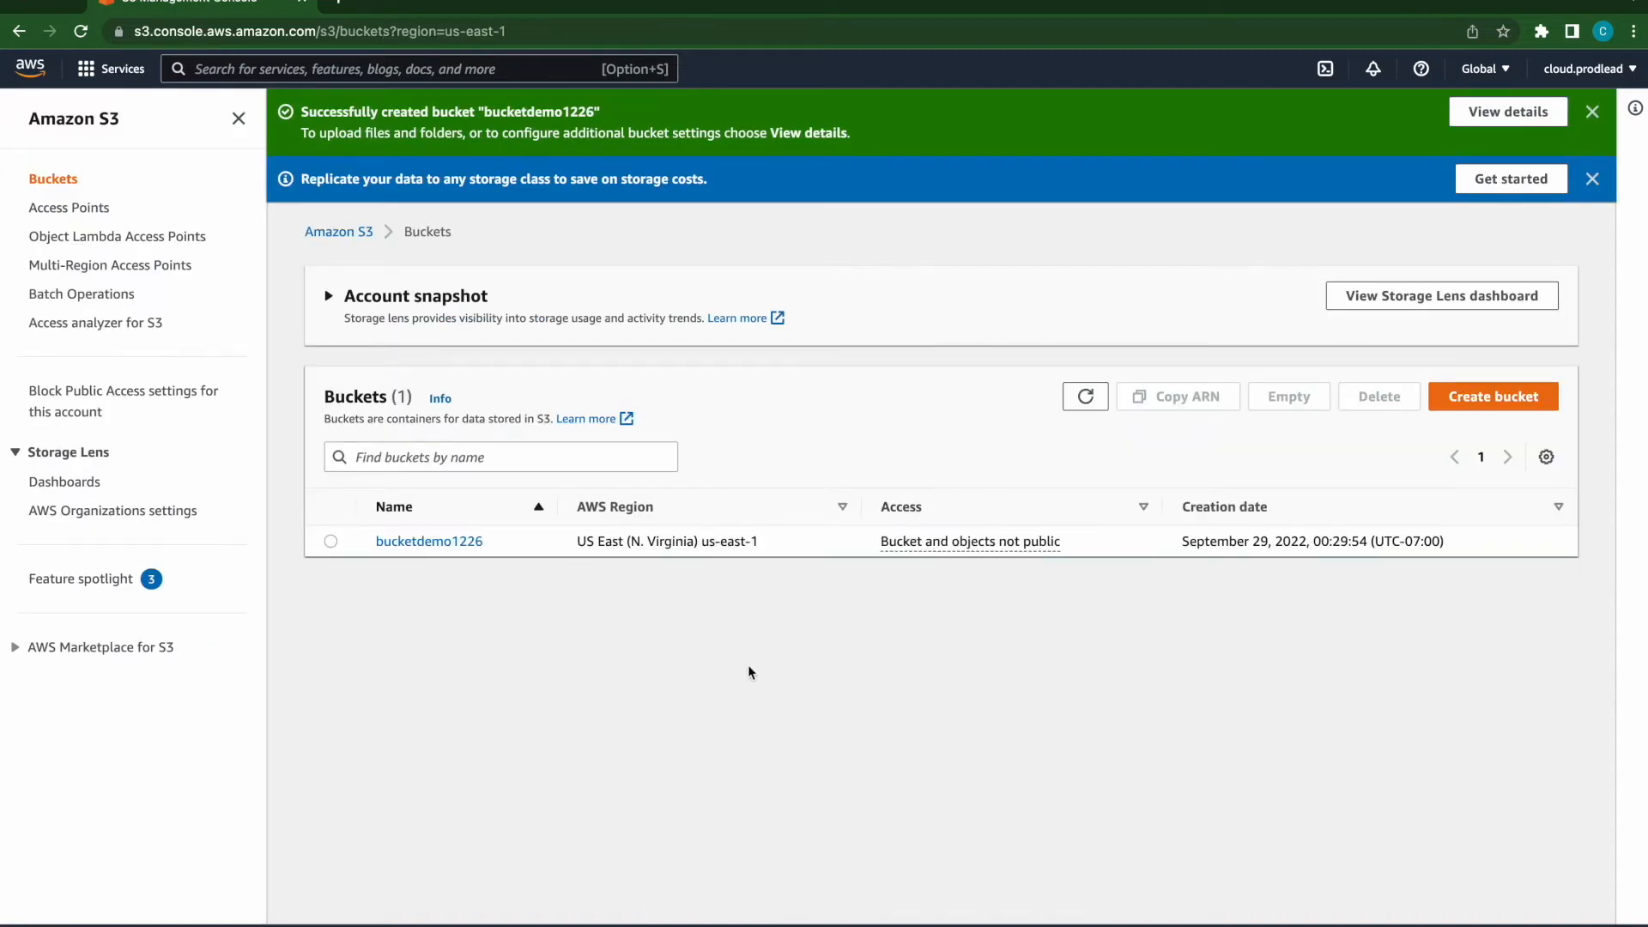
- Open bucketdemo1226 and add the file DL.jpeg from Downloads to a new upload
{"action": "left_click", "coordinate": [454, 542]}
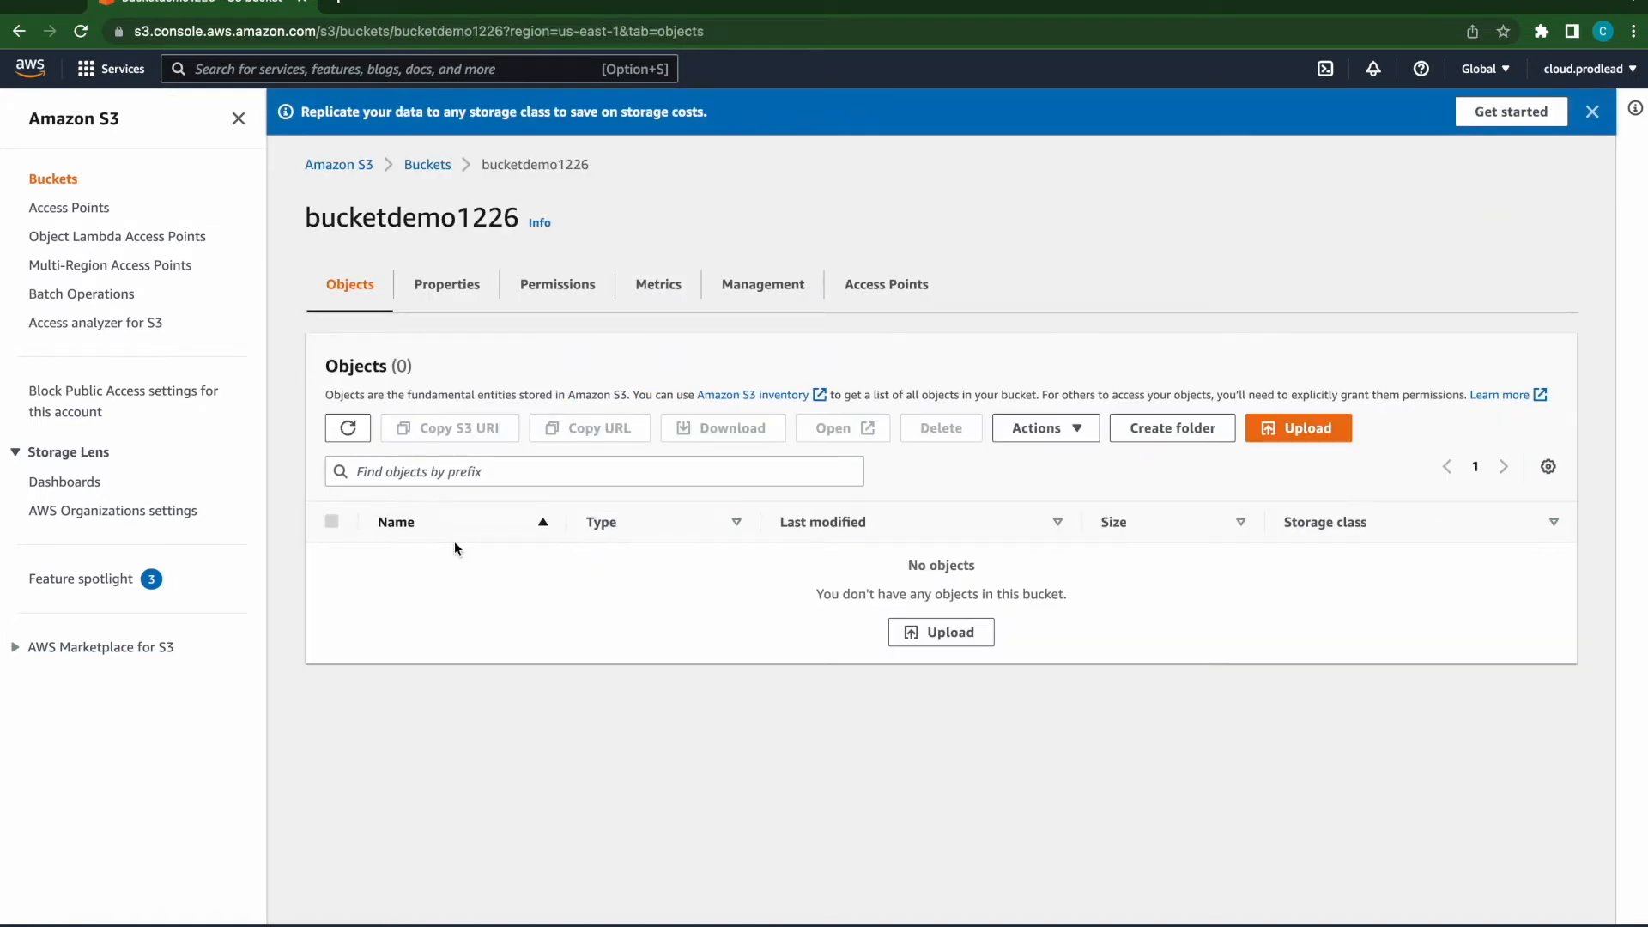
{"action": "left_click", "coordinate": [959, 639]}
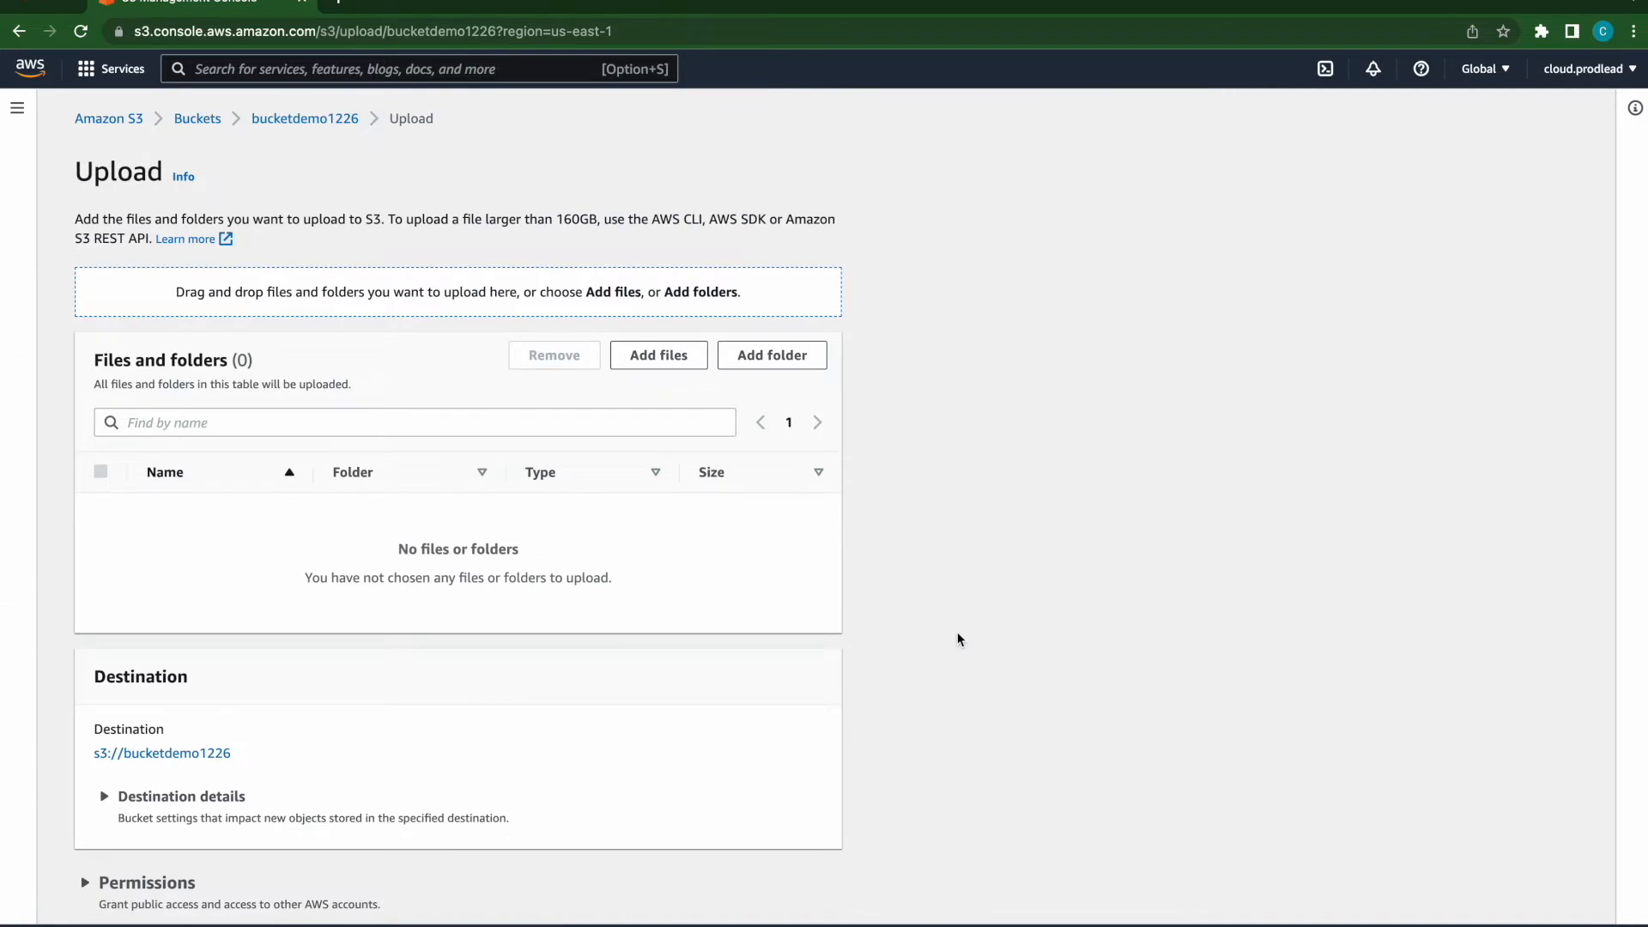
{"action": "left_click", "coordinate": [663, 354]}
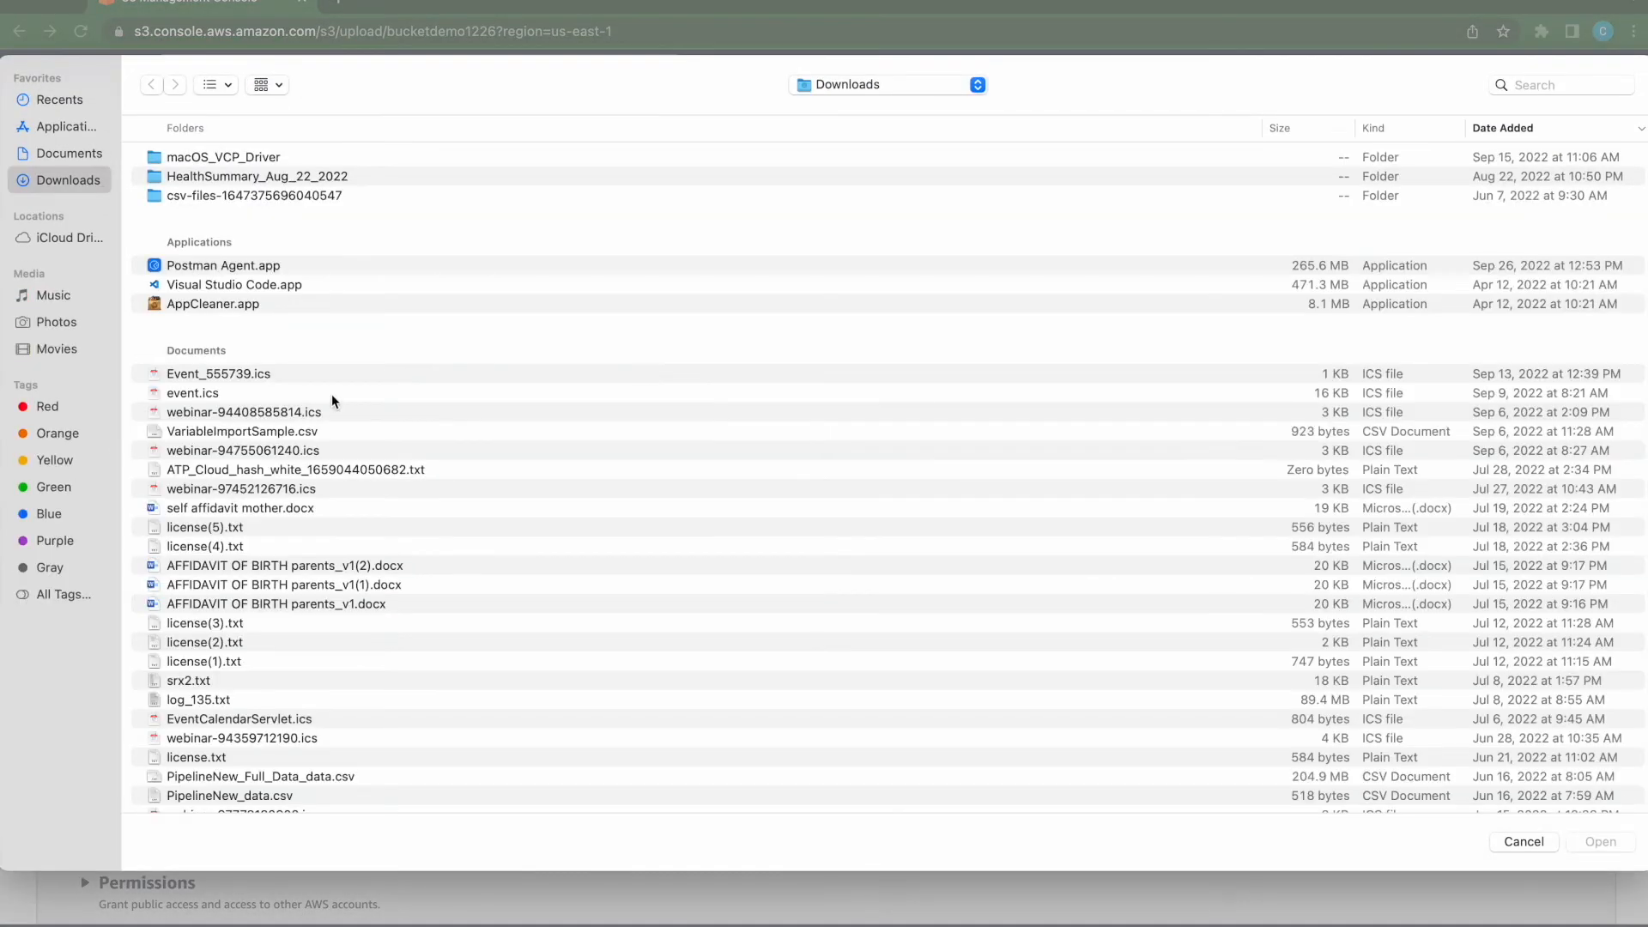
{"action": "scroll", "coordinate": [288, 672], "scroll_direction": "down", "scroll_amount": 5}
{"action": "left_click", "coordinate": [240, 711]}
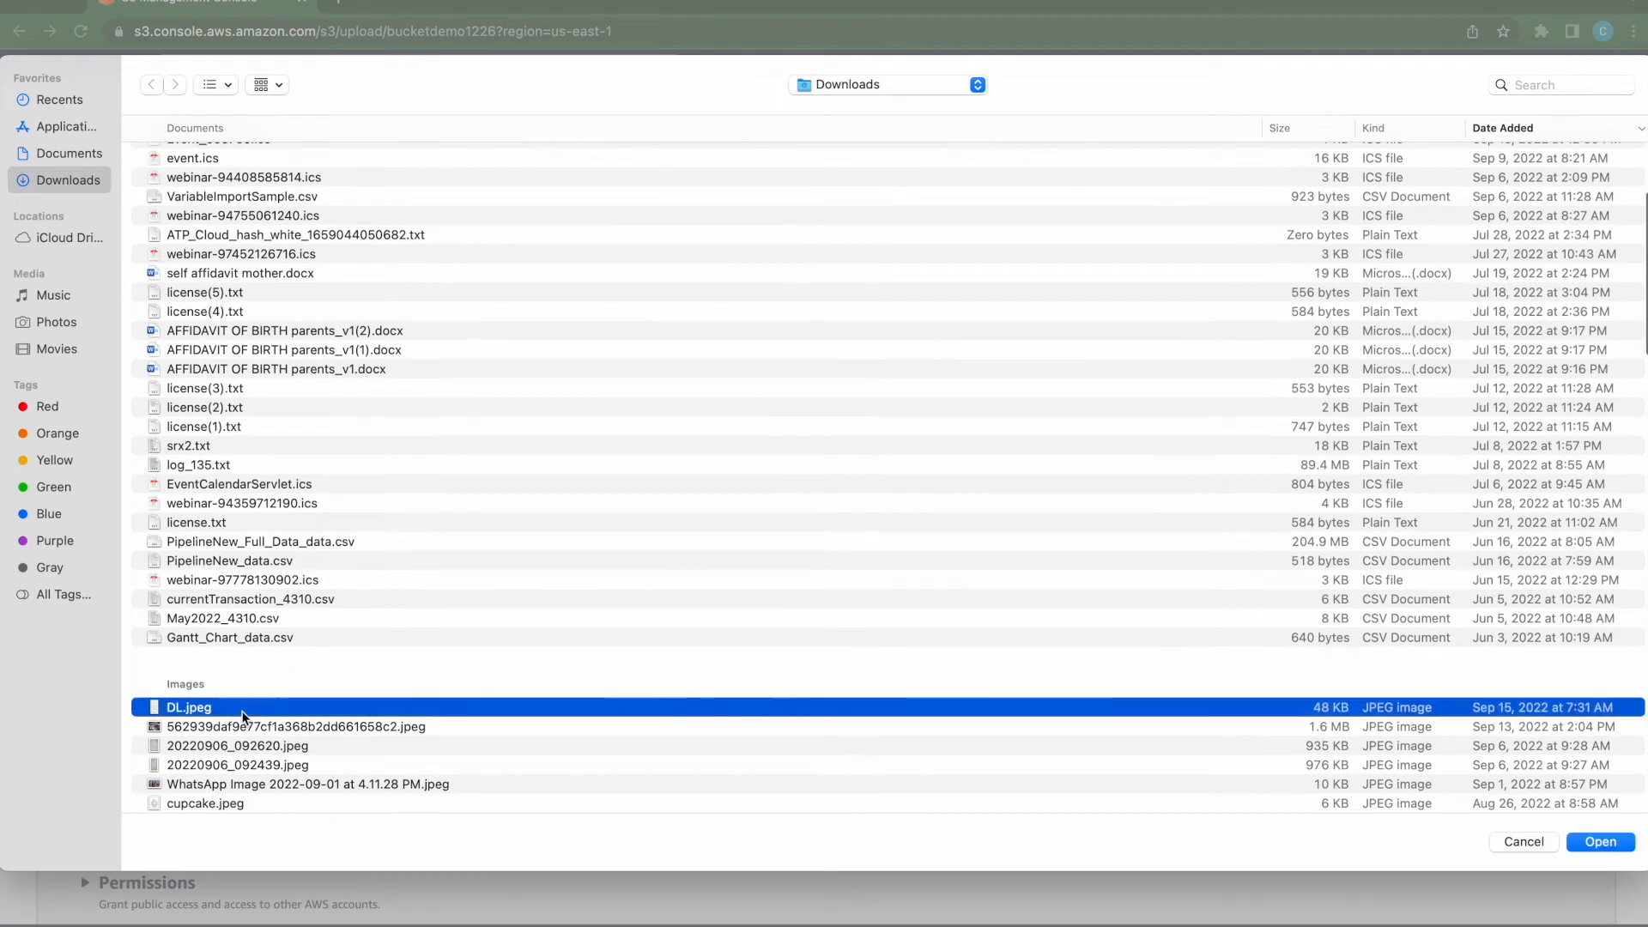
{"action": "double_click", "coordinate": [241, 711]}
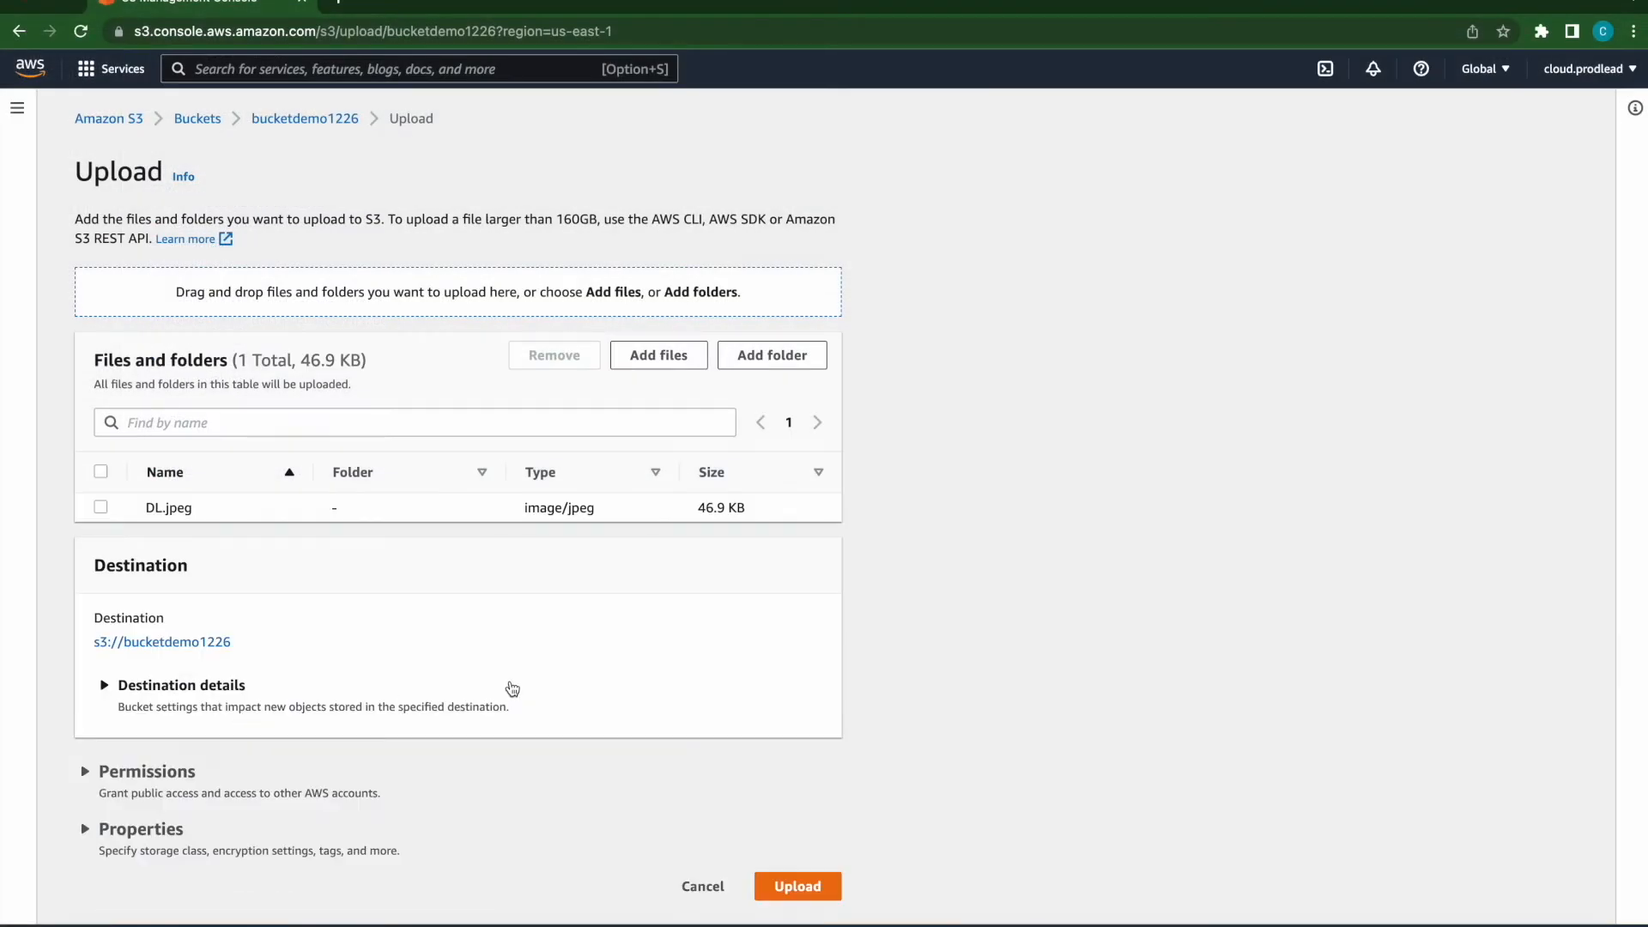
- Upload DL.jpeg to the bucket and open the uploaded object's details
{"action": "left_click", "coordinate": [805, 884]}
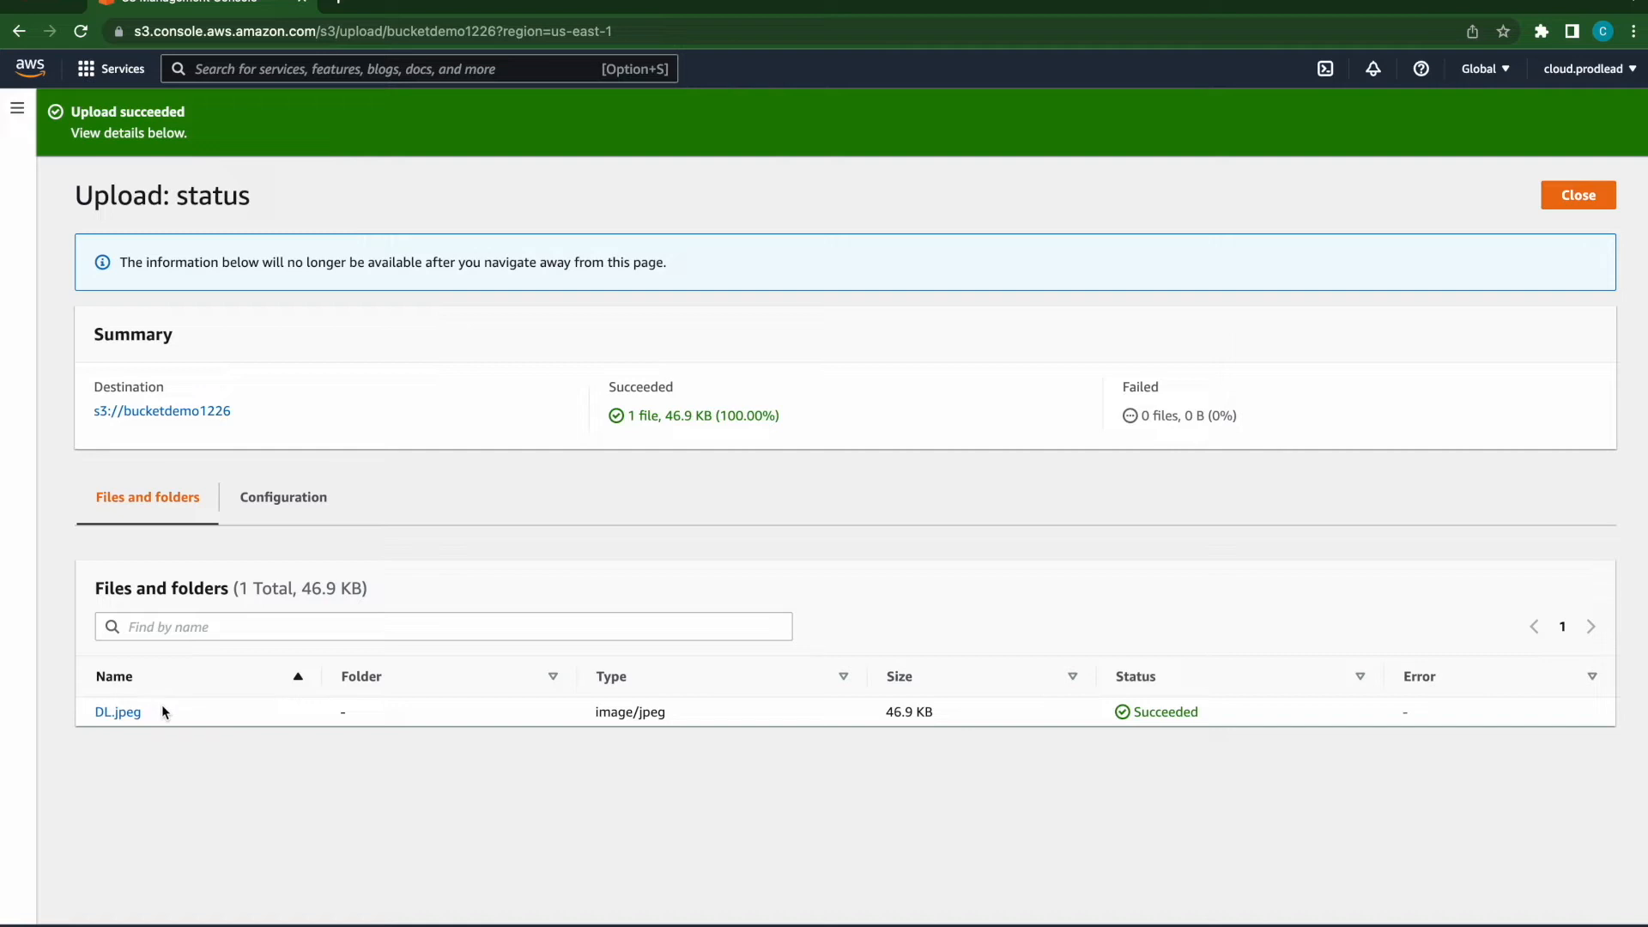
{"action": "left_click", "coordinate": [1594, 198]}
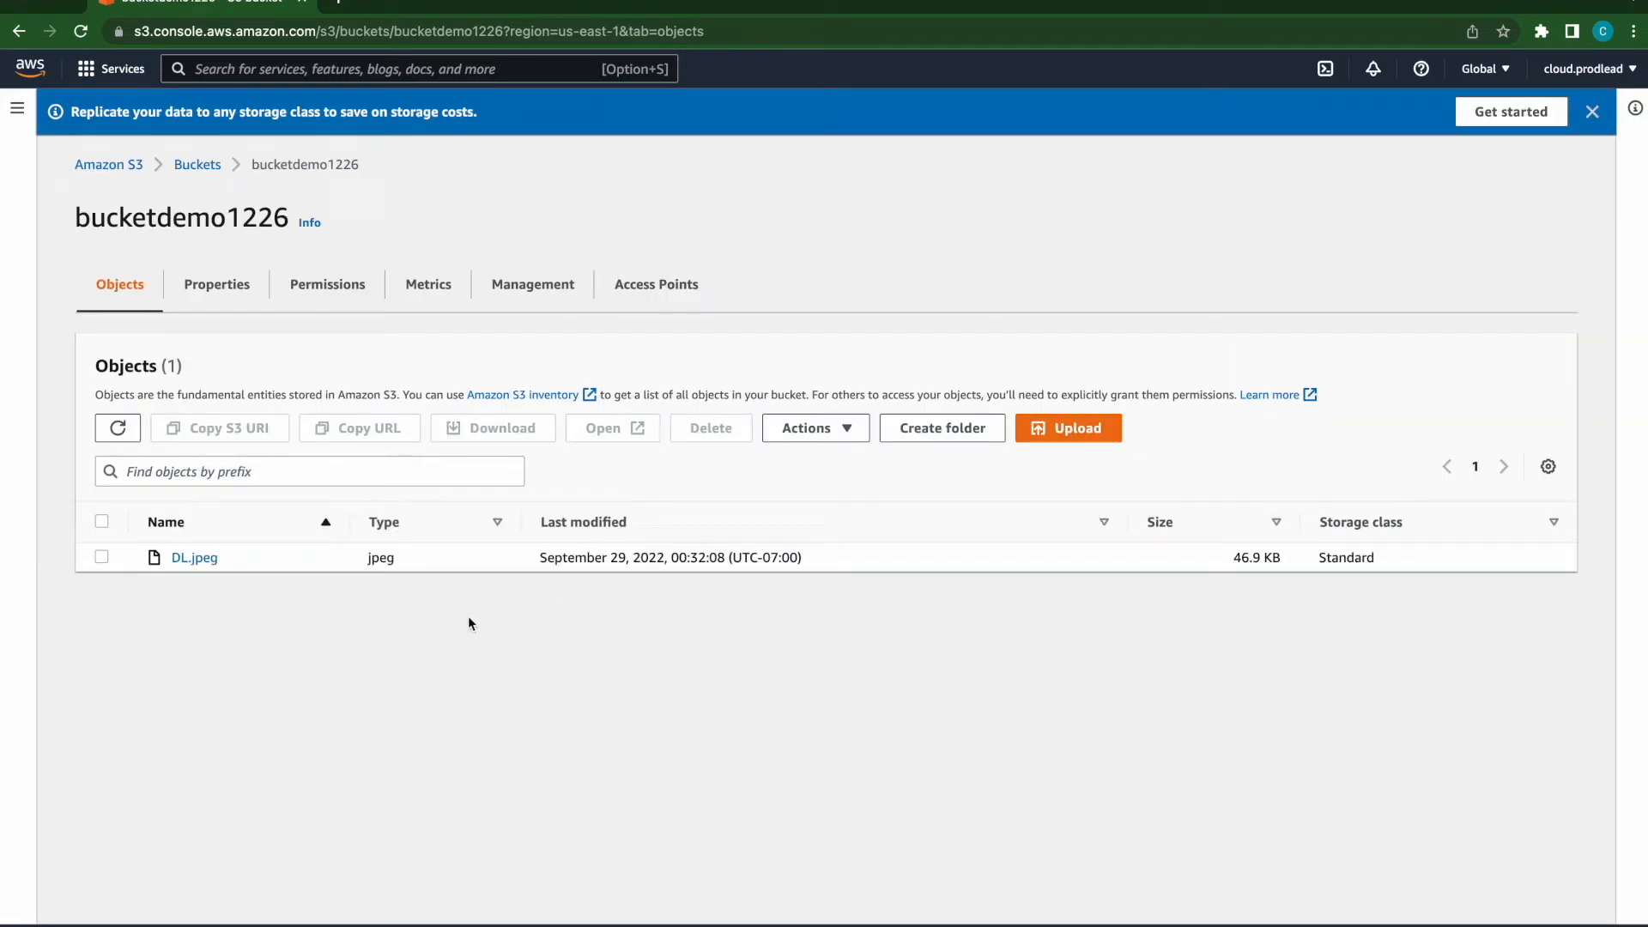
{"action": "left_click", "coordinate": [197, 560]}
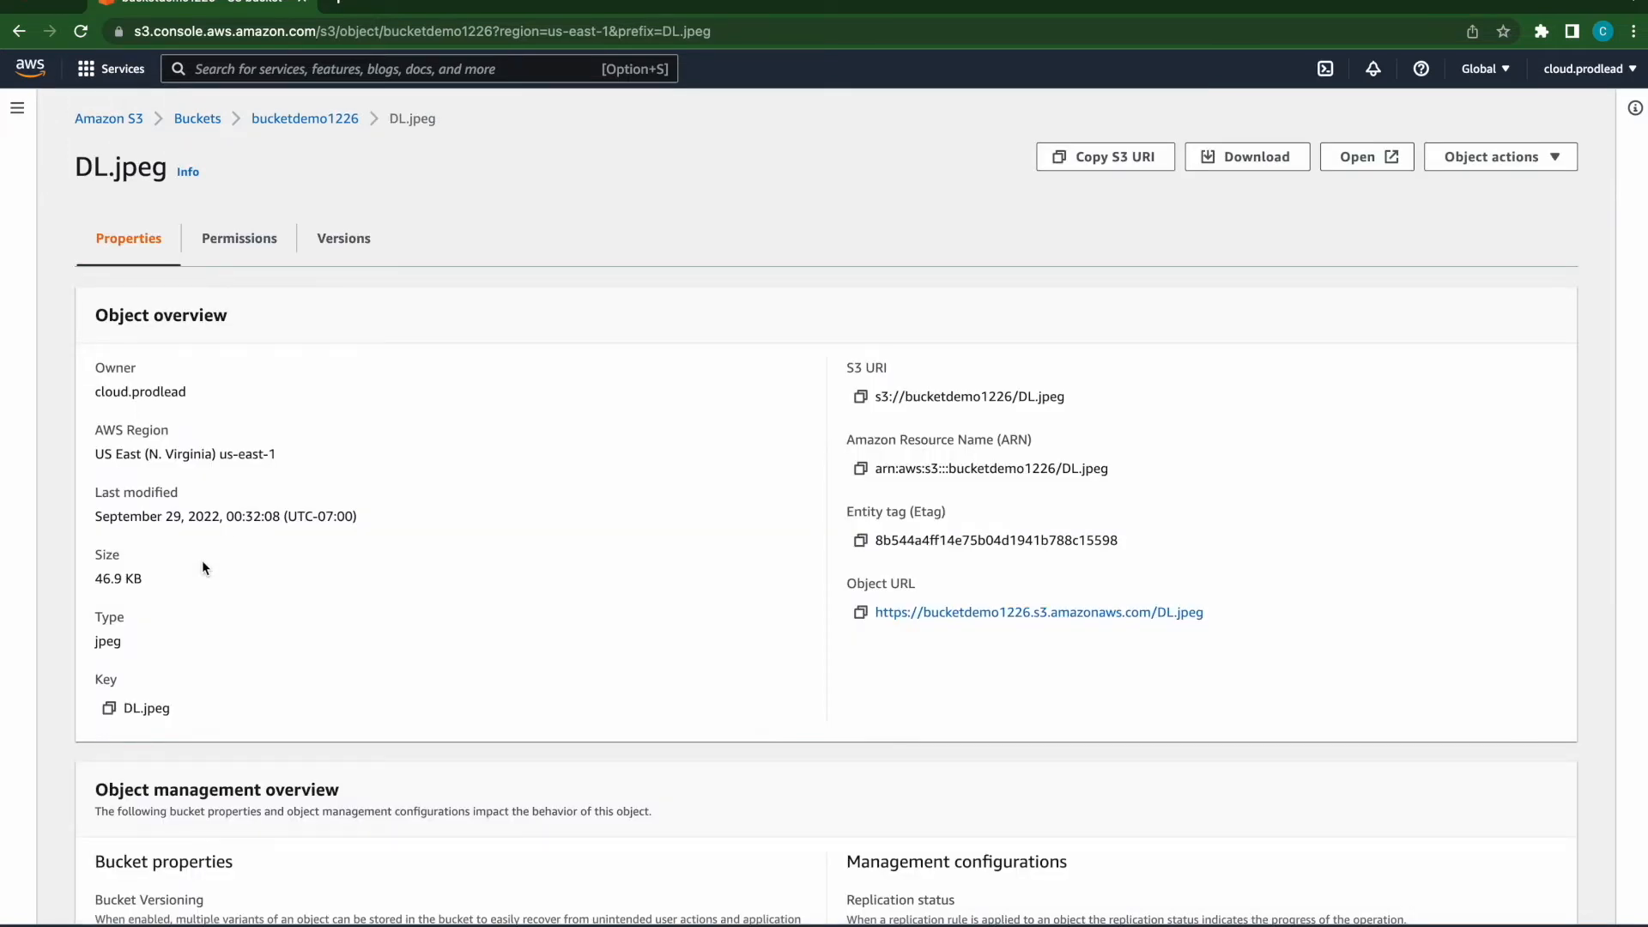